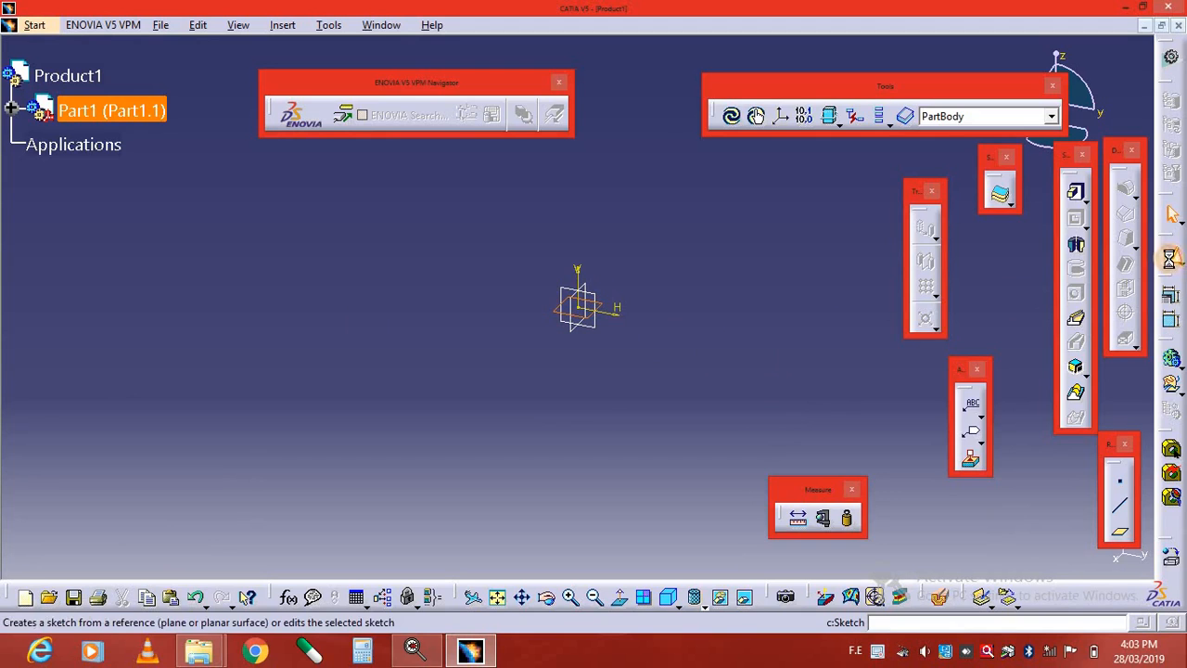
- Sketch a circle centred on the sketch origin
{"action": "left_click", "coordinate": [96, 498]}
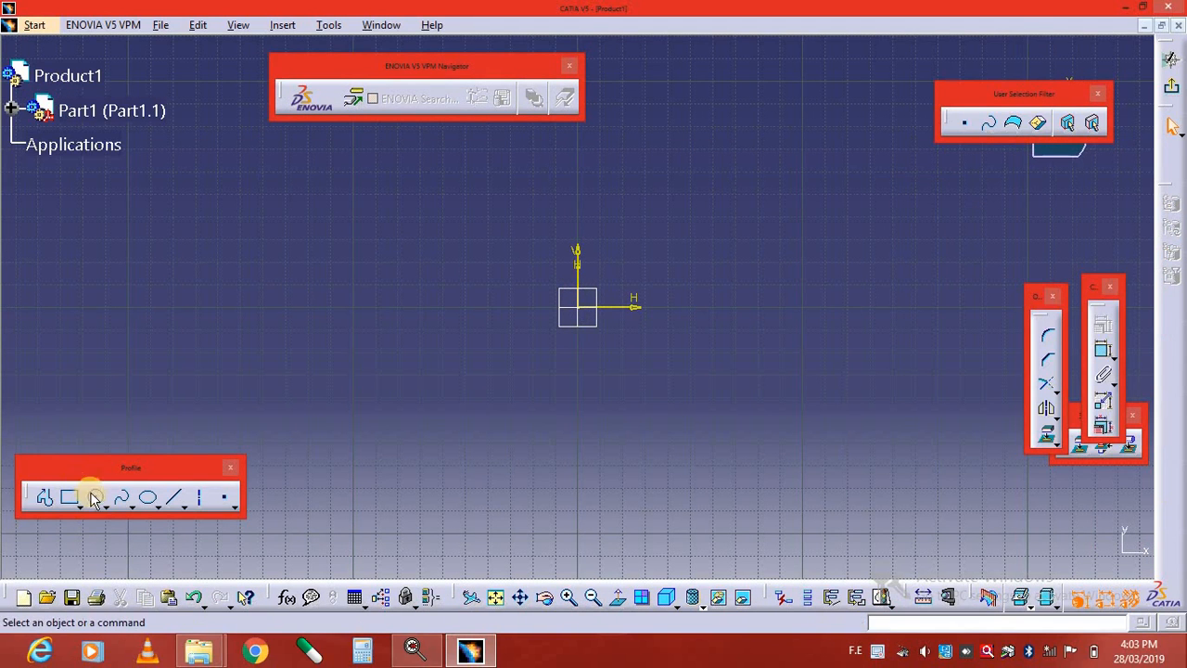
{"action": "left_click", "coordinate": [577, 306]}
{"action": "left_click", "coordinate": [736, 257]}
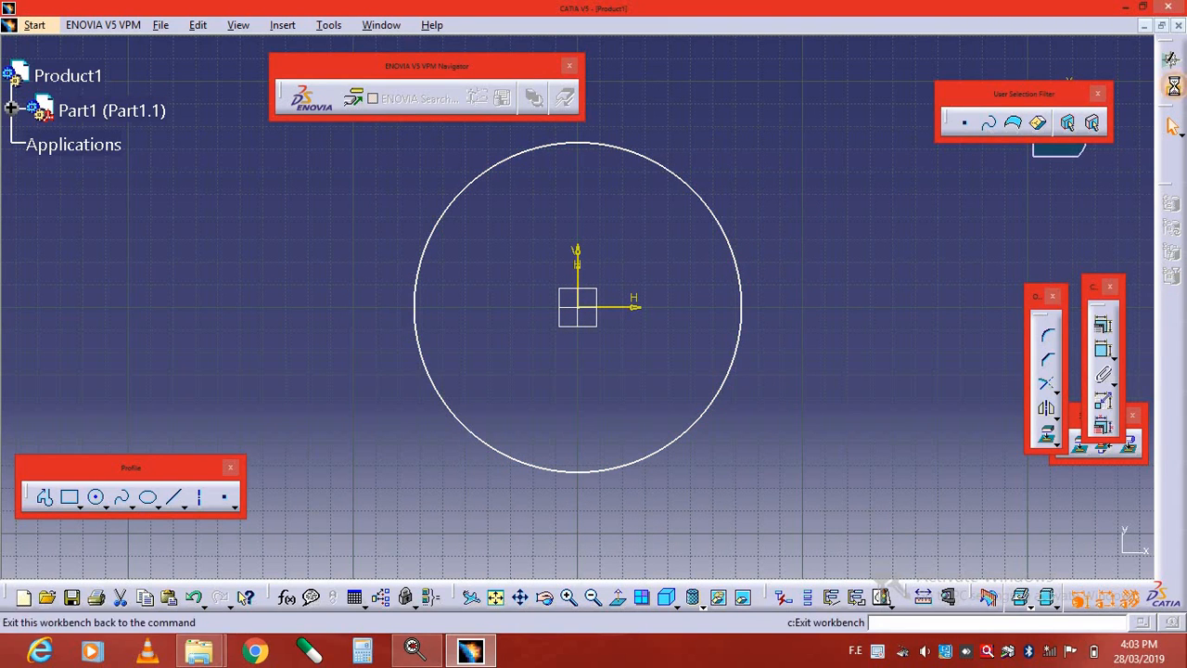
- Exit the sketch and pad the circle to a length of 20 mm
{"action": "left_click", "coordinate": [1172, 85]}
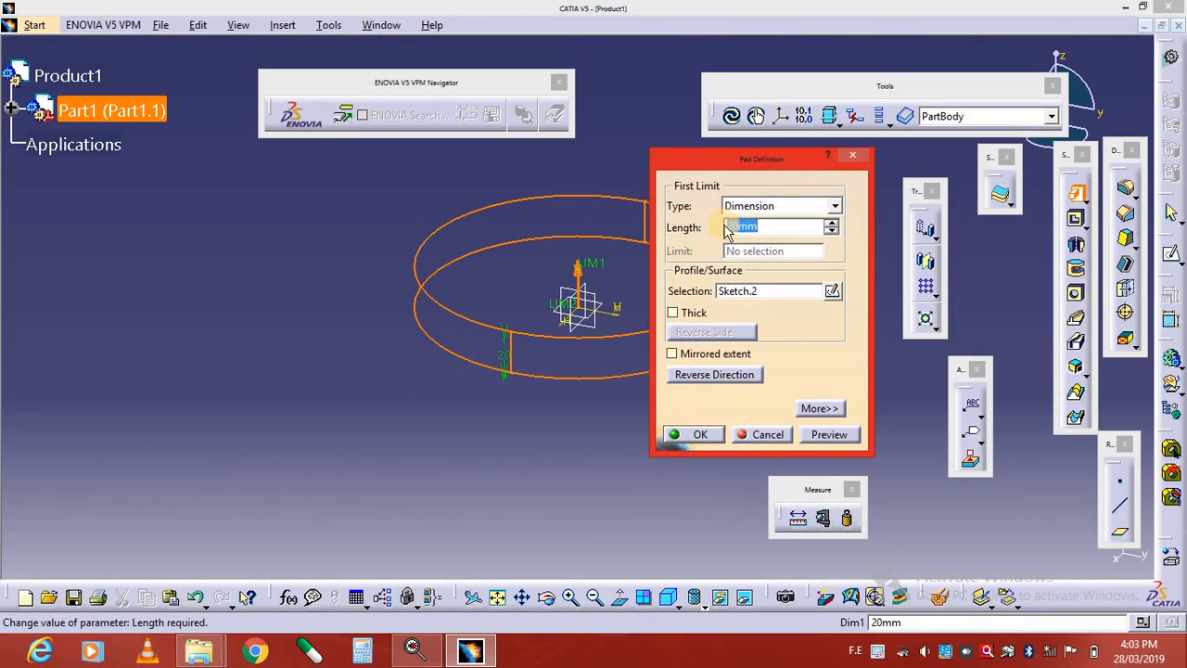
{"action": "left_click", "coordinate": [816, 436]}
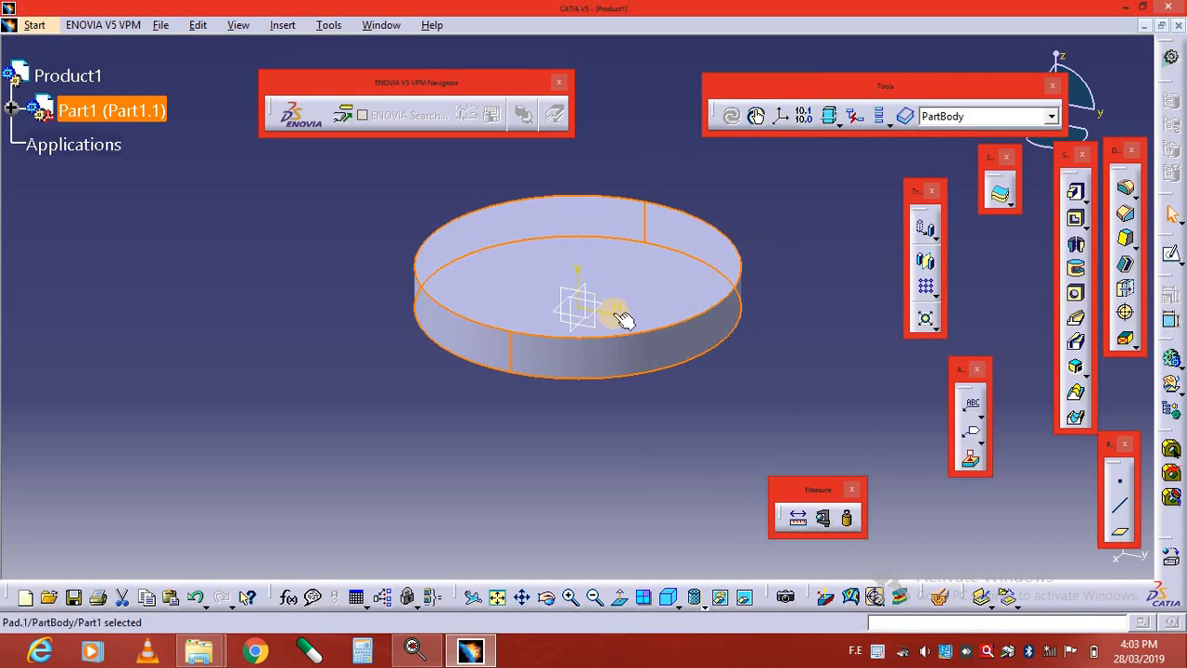
{"action": "left_click", "coordinate": [599, 421]}
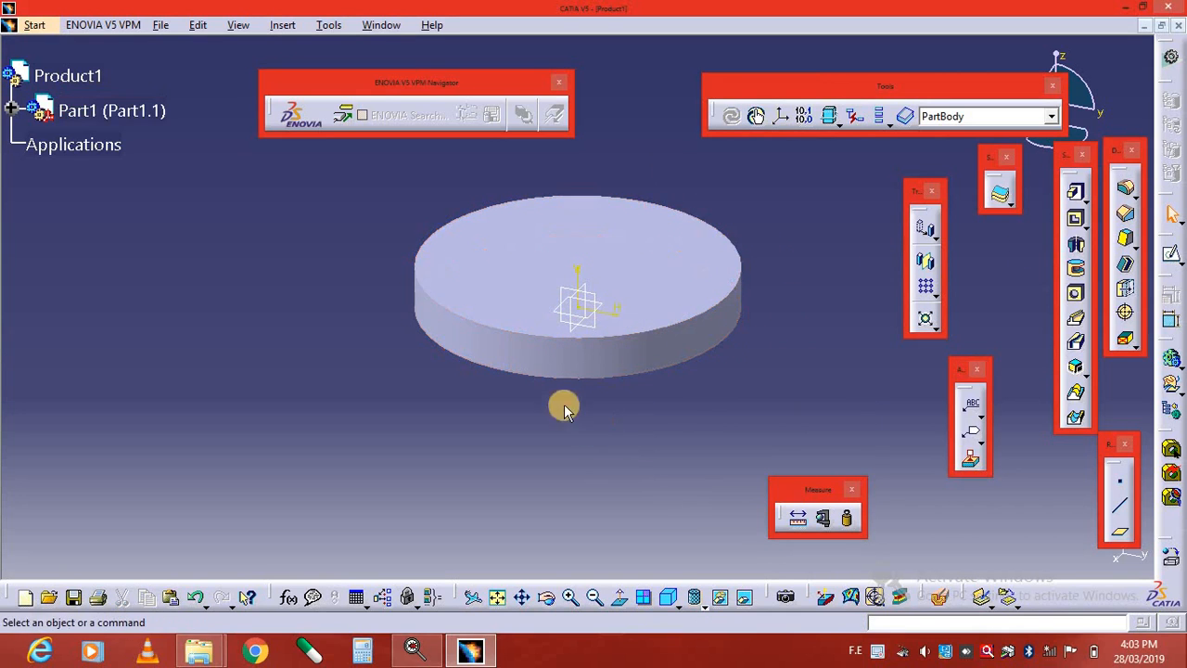
- Expand the specification tree through Part1 and PartBody to show its sketch and pad
{"action": "left_click", "coordinate": [10, 111]}
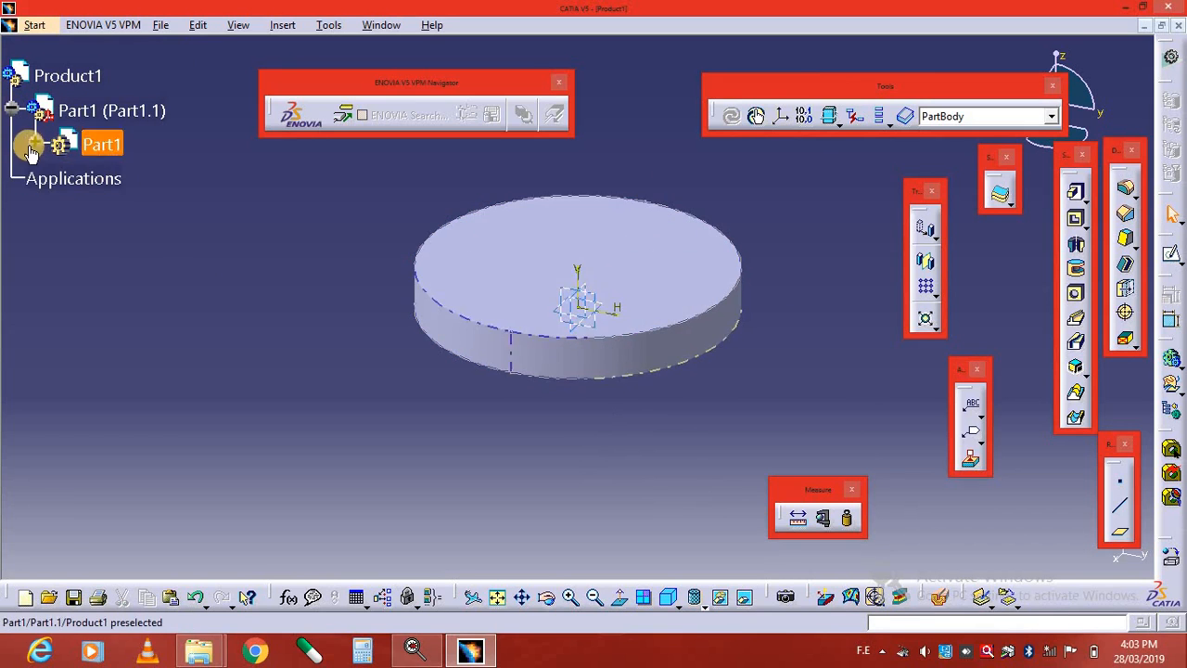
{"action": "left_click", "coordinate": [35, 142]}
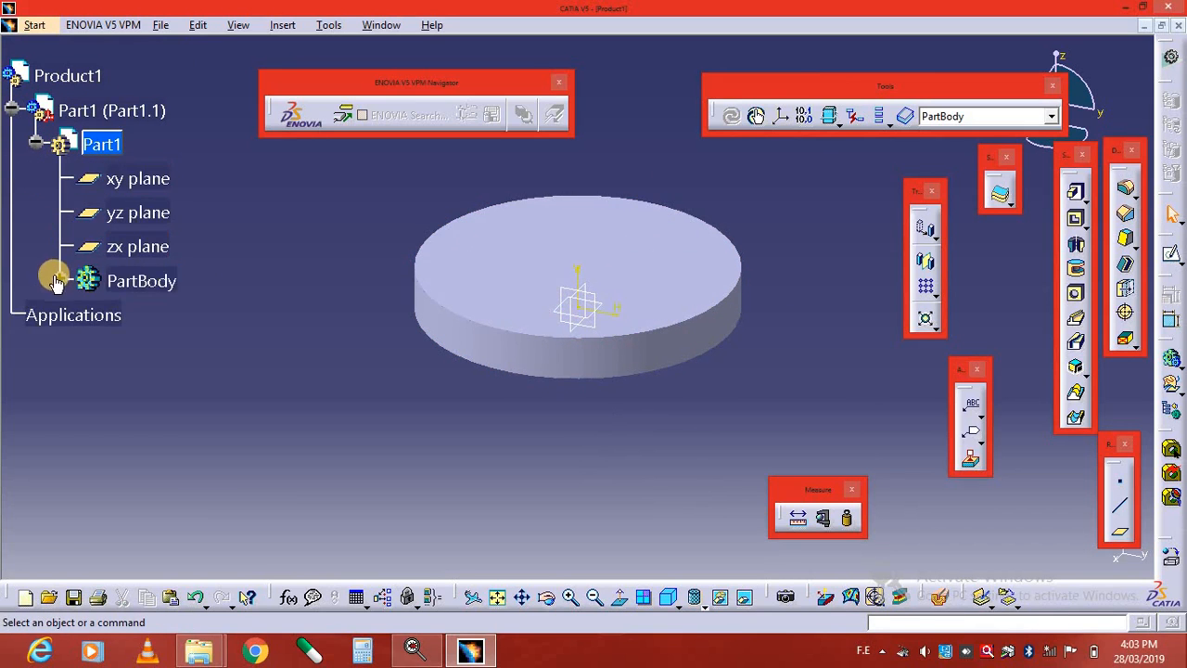
{"action": "left_click", "coordinate": [59, 279]}
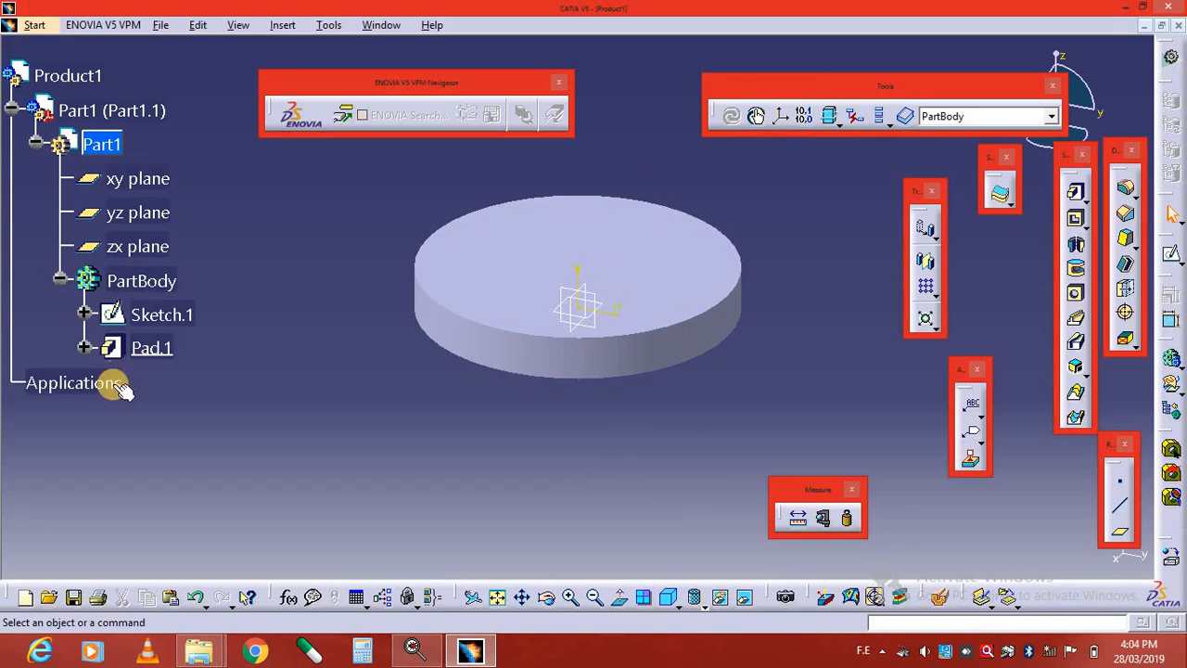
- Open Sketch.1, expand its contents in the tree, and delete this unused sketch from PartBody
{"action": "double_click", "coordinate": [157, 318]}
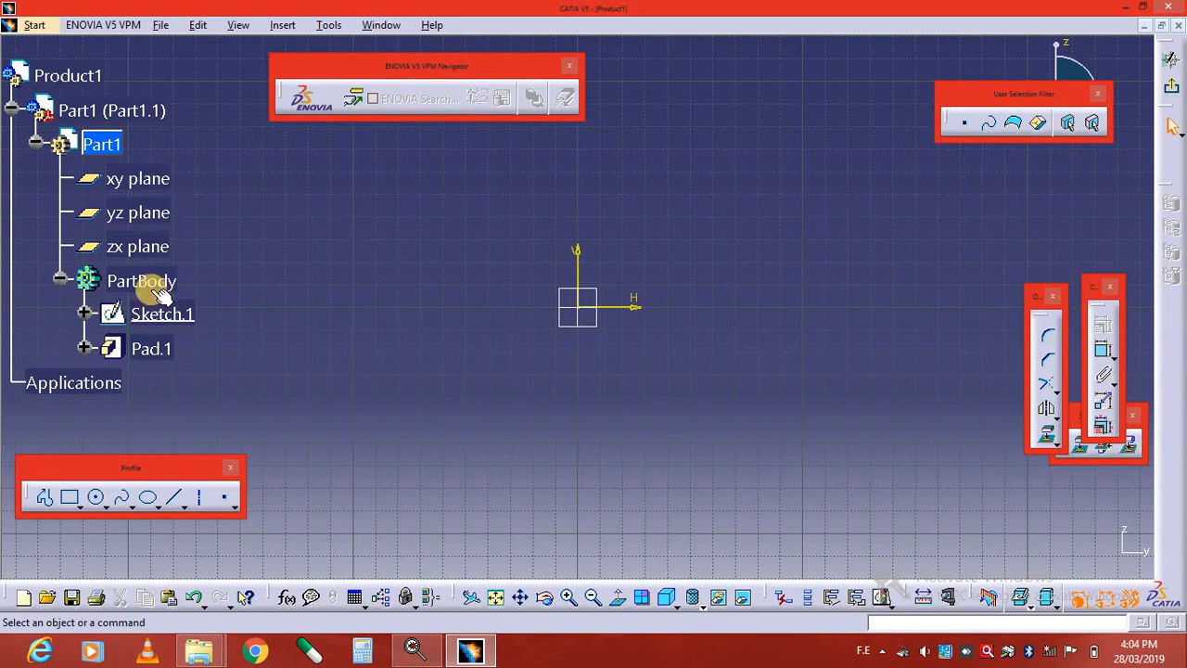
{"action": "left_click", "coordinate": [84, 313]}
{"action": "left_click", "coordinate": [107, 346]}
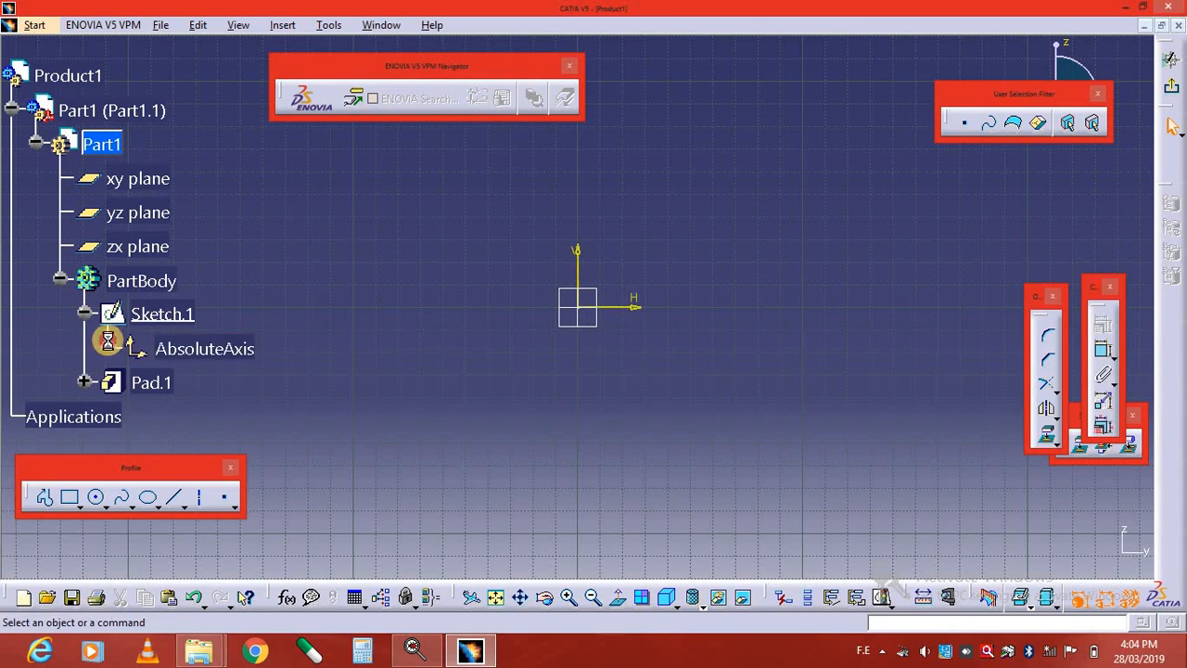
{"action": "left_click", "coordinate": [141, 315]}
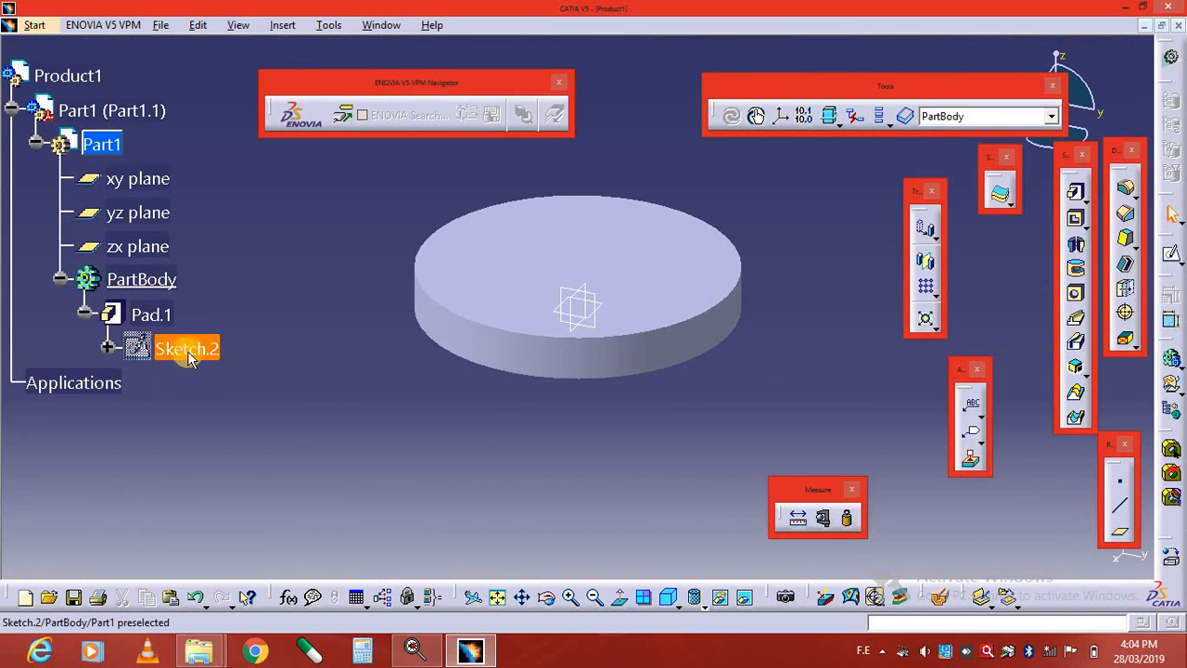
- Edit the pad's Sketch.2 and constrain the circle's diameter to 200 mm
{"action": "double_click", "coordinate": [183, 349]}
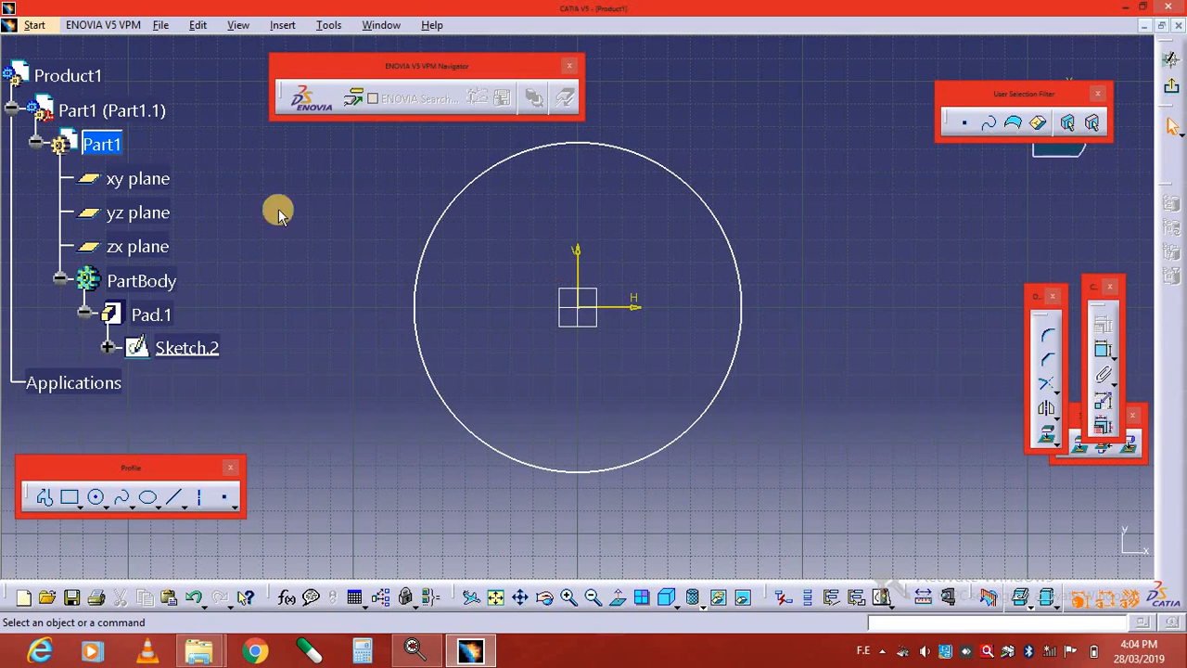
{"action": "left_click", "coordinate": [741, 276]}
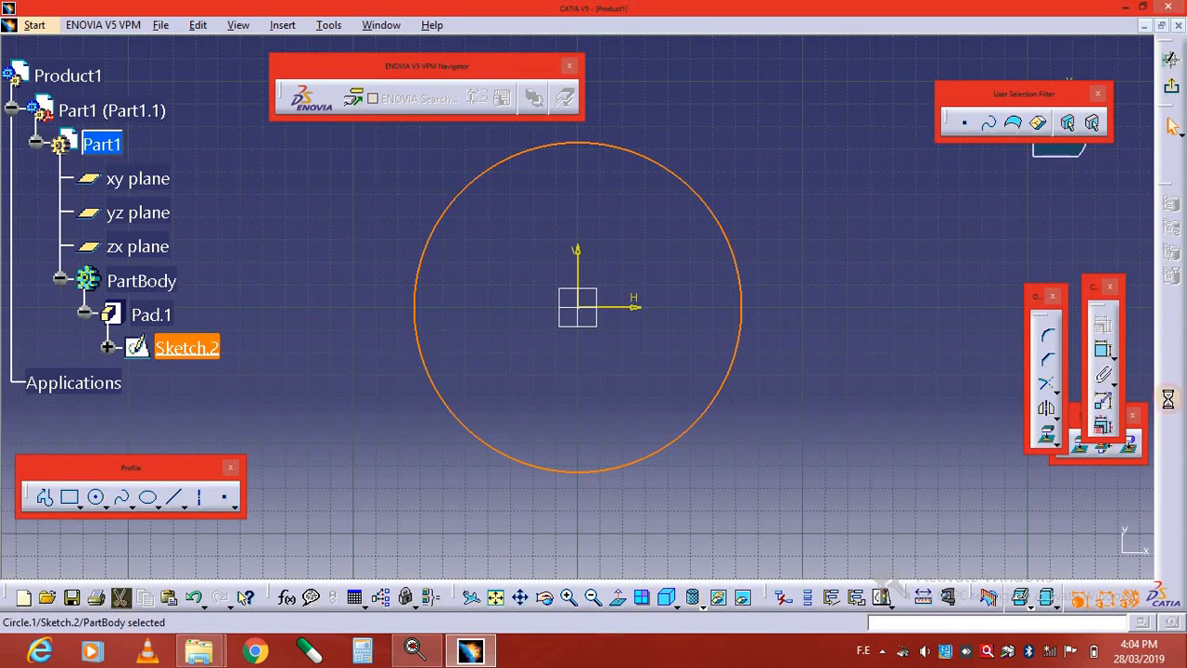
{"action": "left_click", "coordinate": [1102, 350]}
{"action": "left_click", "coordinate": [845, 186]}
{"action": "double_click", "coordinate": [844, 189]}
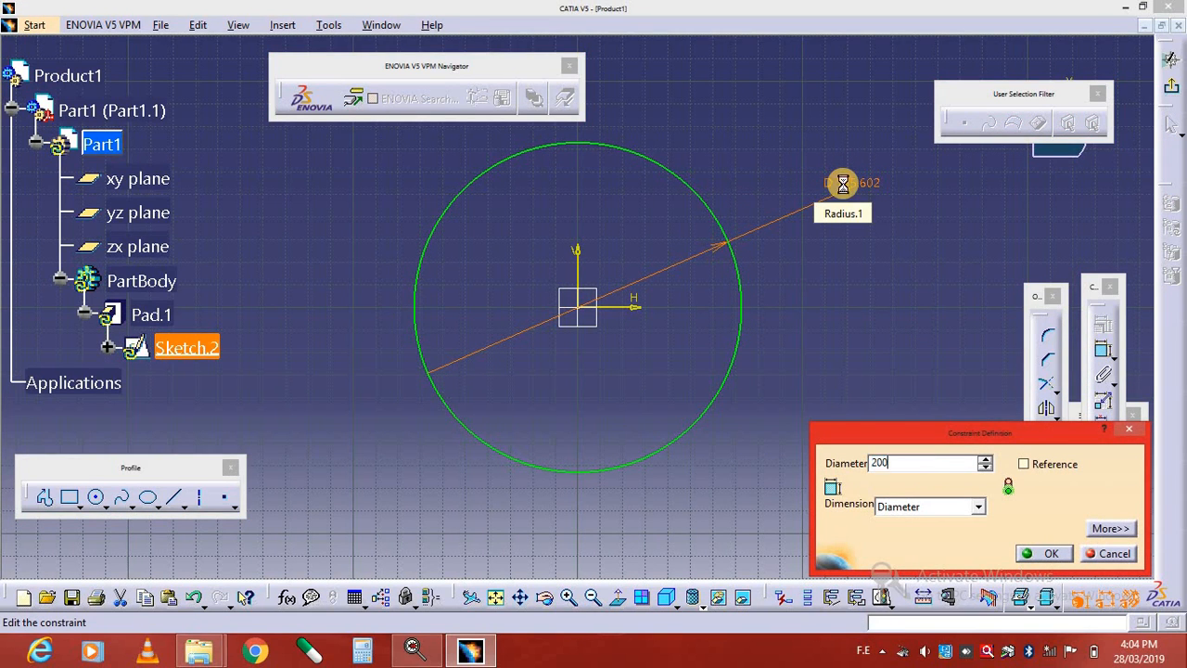
{"action": "key", "text": "Return"}
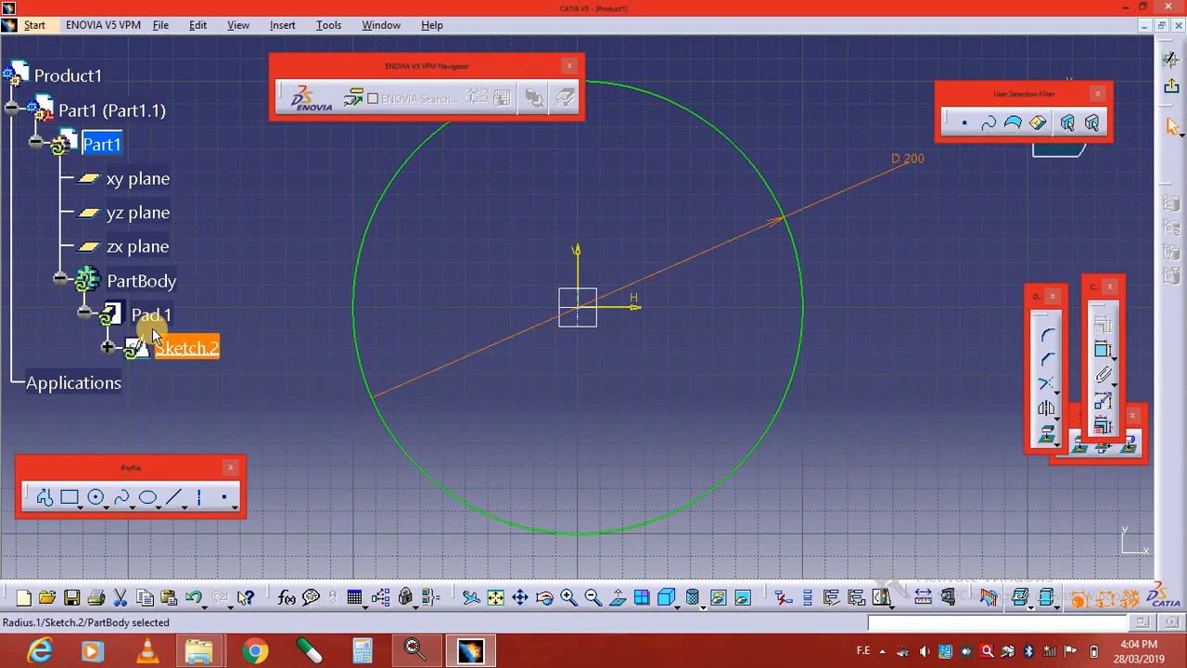
{"action": "left_click", "coordinate": [109, 347]}
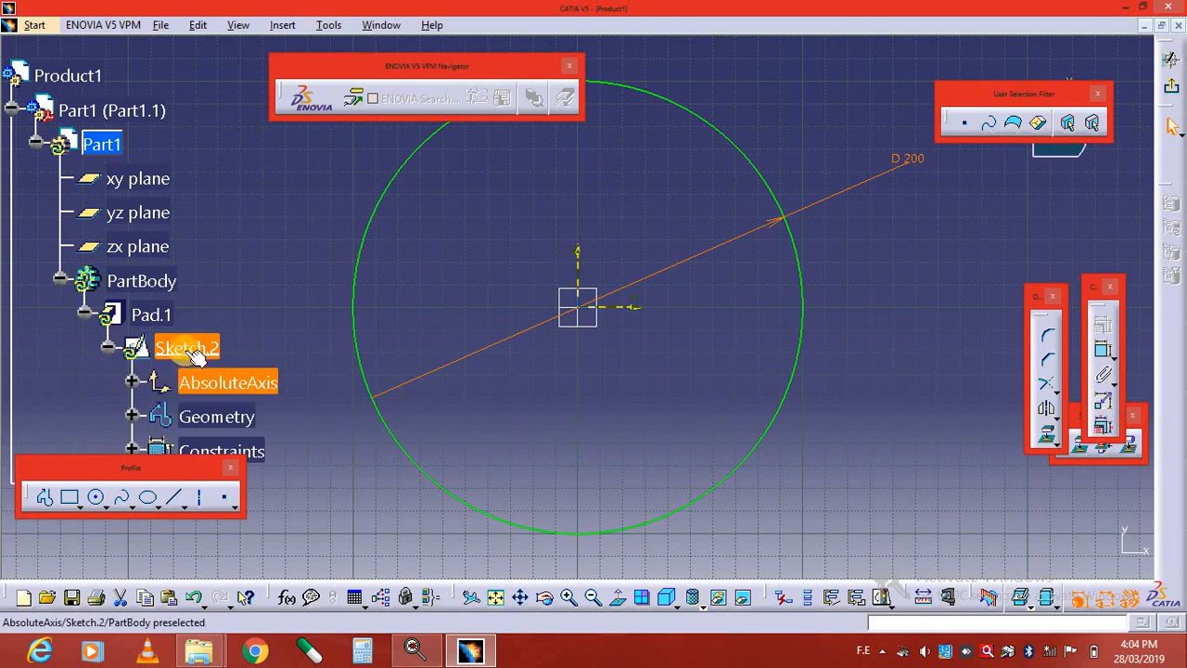
{"action": "left_click", "coordinate": [108, 347]}
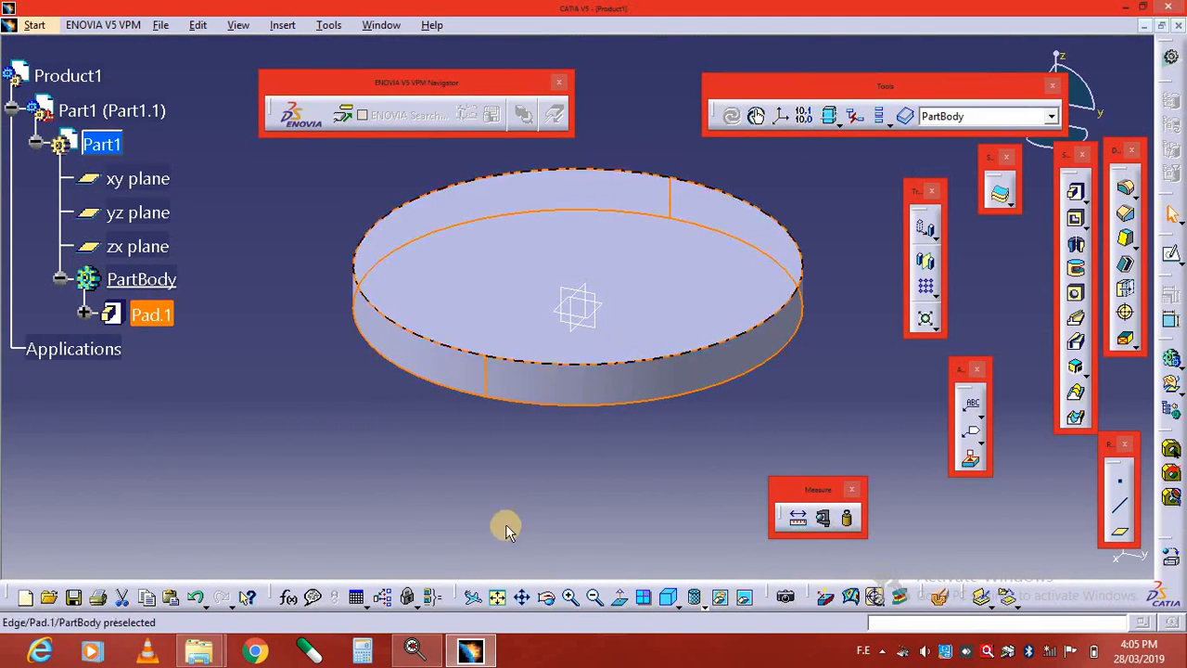
- Start a new sketch on the flat upper face of the disc
{"action": "middle_click_drag", "start_coordinate": [594, 368], "coordinate": [593, 402]}
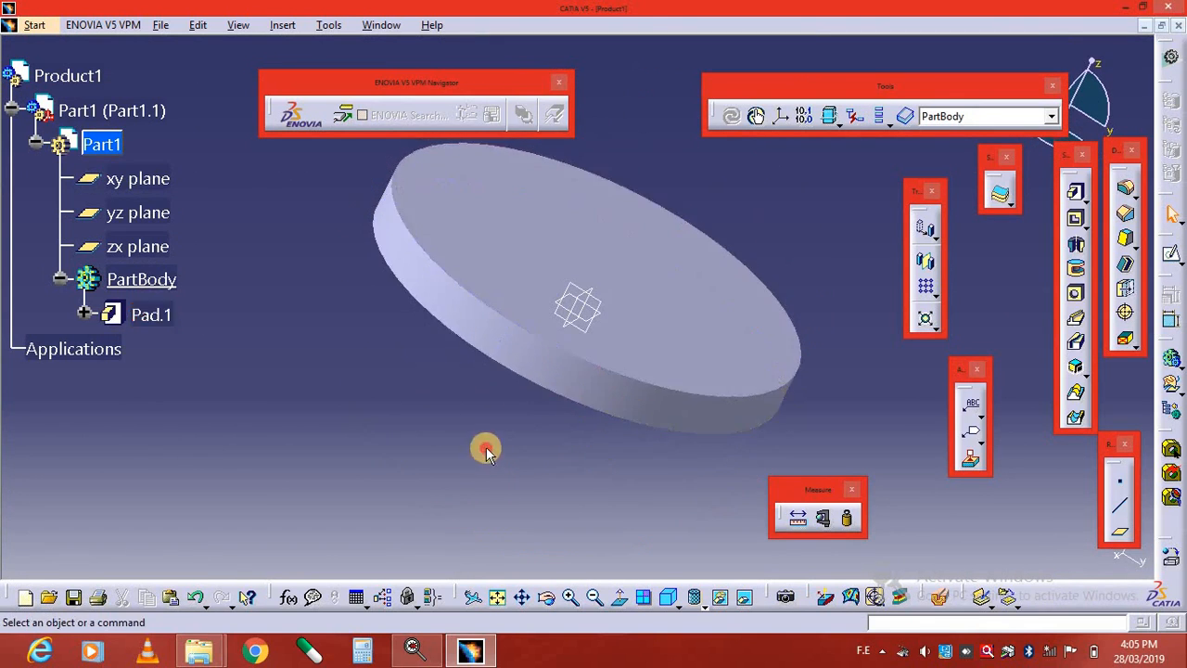
{"action": "middle_click_drag", "start_coordinate": [755, 408], "coordinate": [686, 350]}
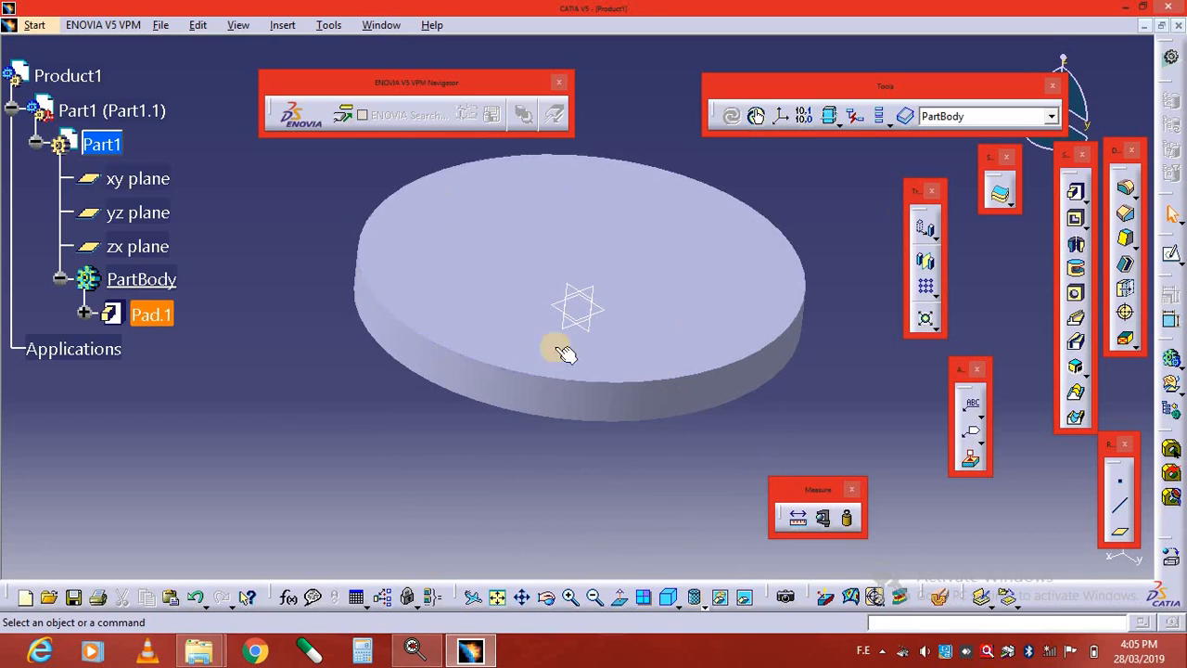
{"action": "left_click", "coordinate": [642, 287]}
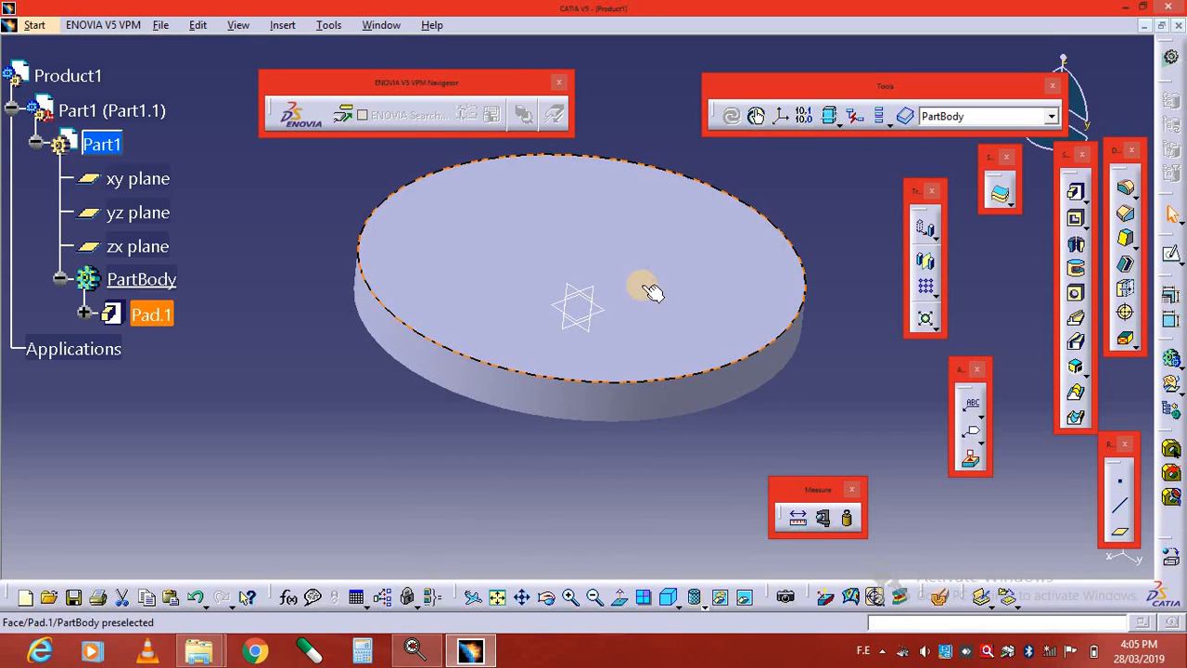
{"action": "left_click", "coordinate": [1172, 213]}
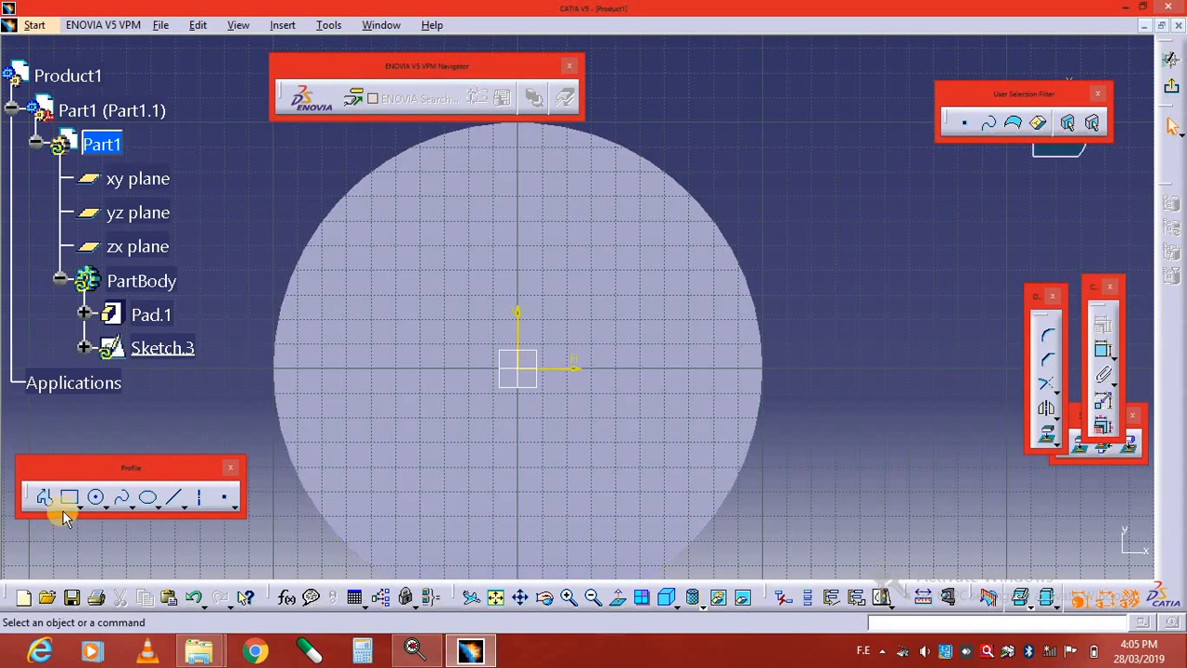
{"action": "left_click", "coordinate": [81, 502]}
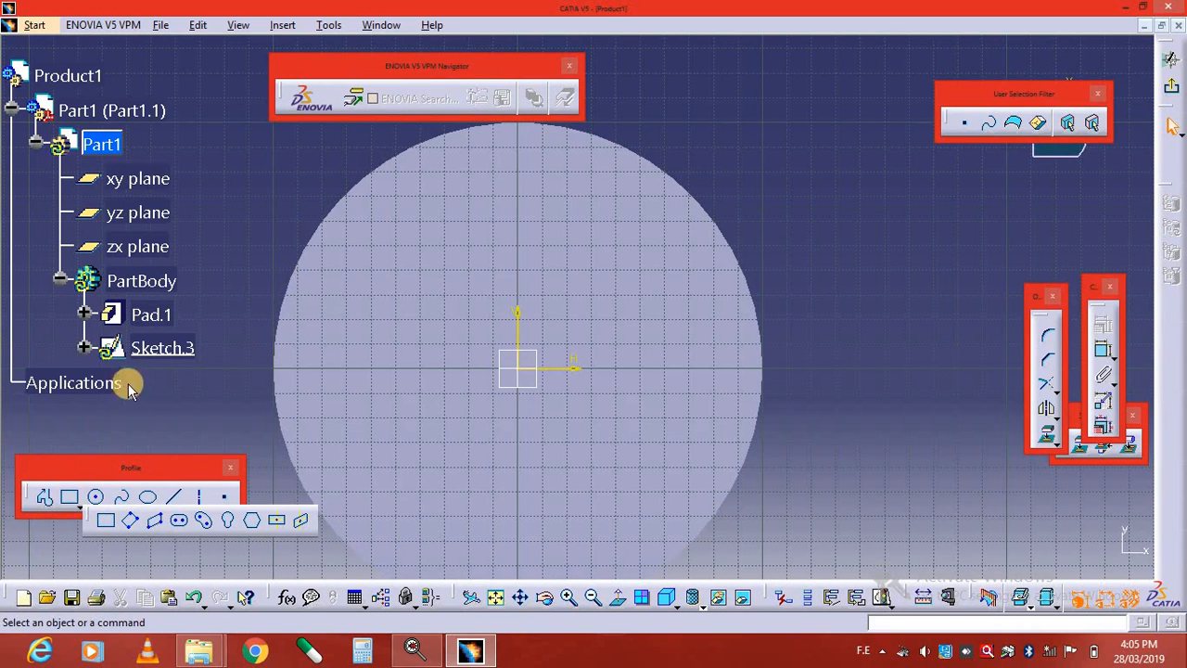
{"action": "left_click", "coordinate": [73, 549]}
{"action": "left_click", "coordinate": [76, 500]}
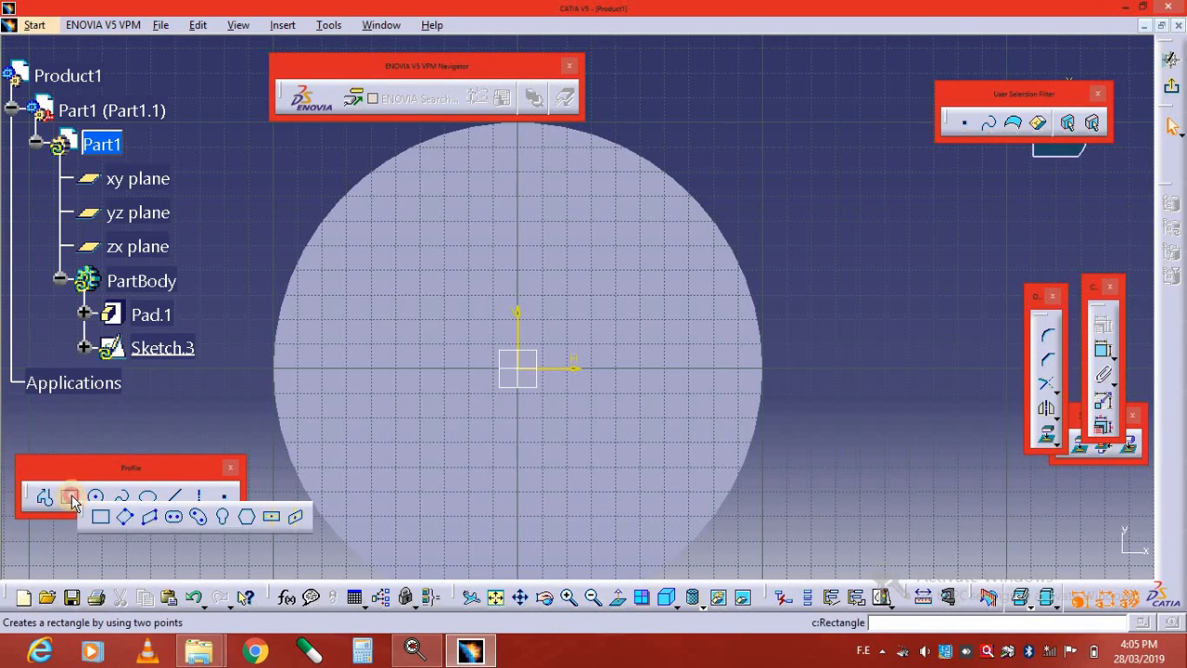
{"action": "left_click", "coordinate": [72, 500]}
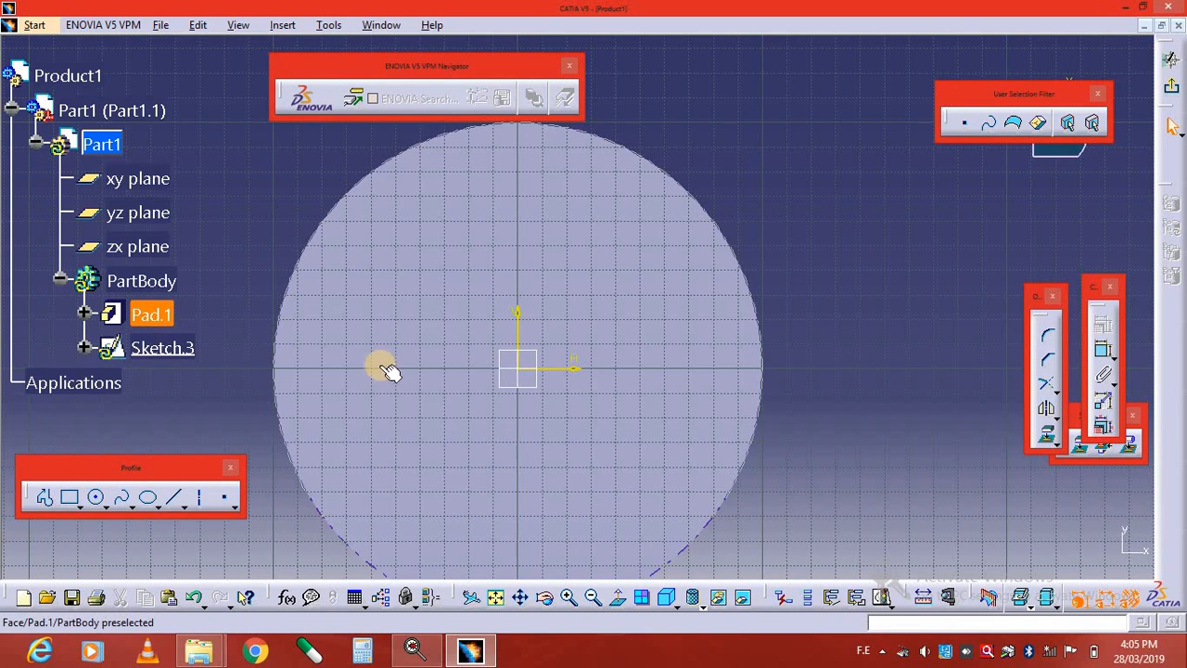
{"action": "left_click", "coordinate": [324, 371]}
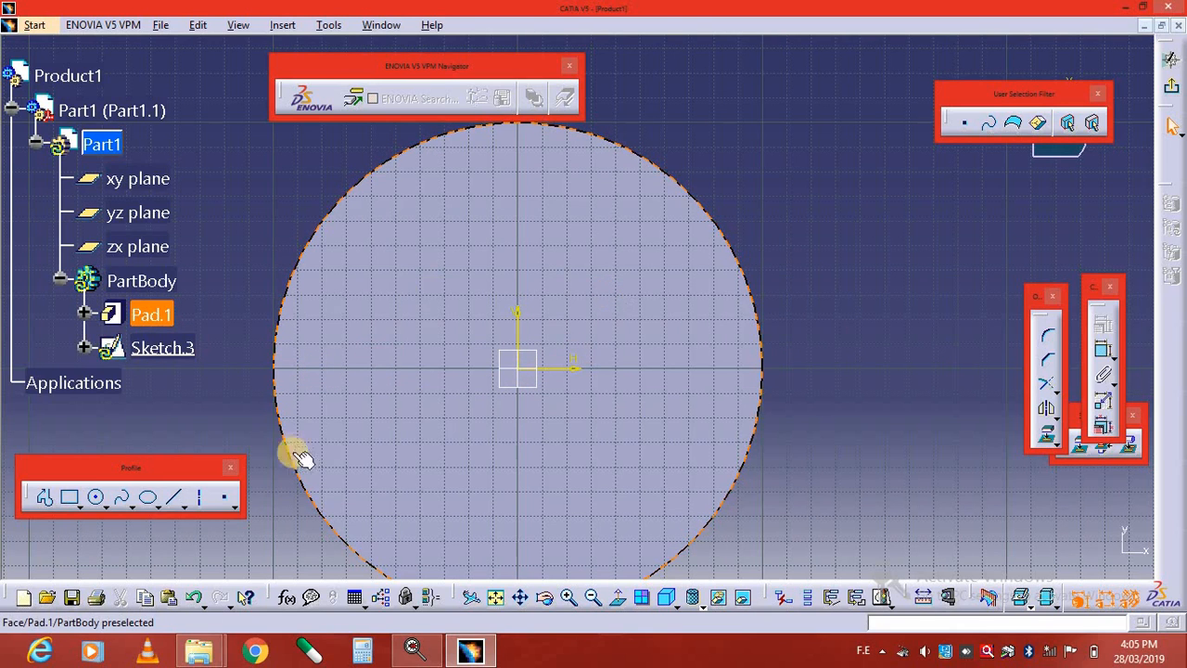
{"action": "left_click", "coordinate": [70, 497]}
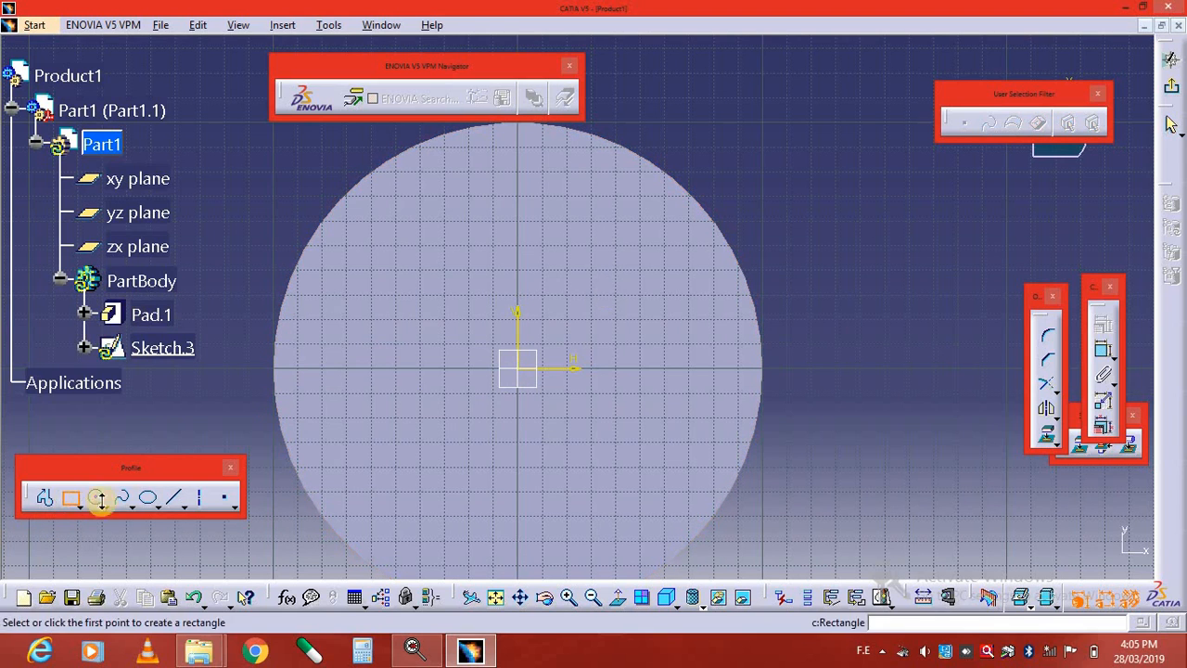
{"action": "left_click", "coordinate": [326, 364]}
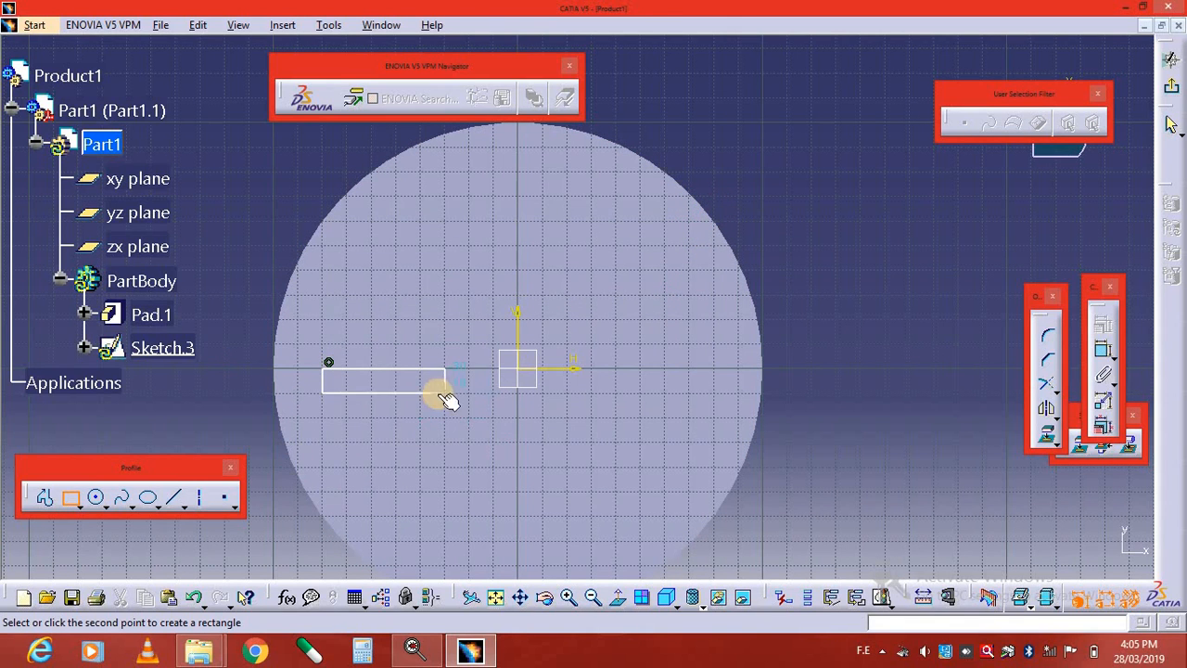
{"action": "left_click", "coordinate": [69, 498]}
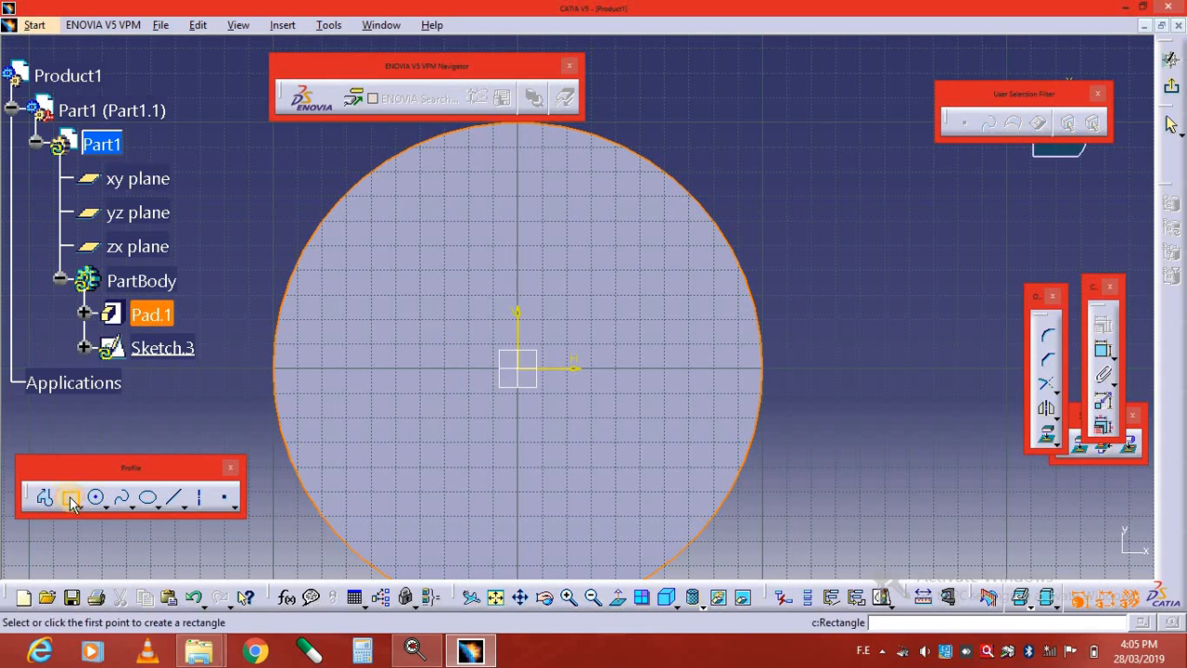
{"action": "left_click", "coordinate": [323, 516]}
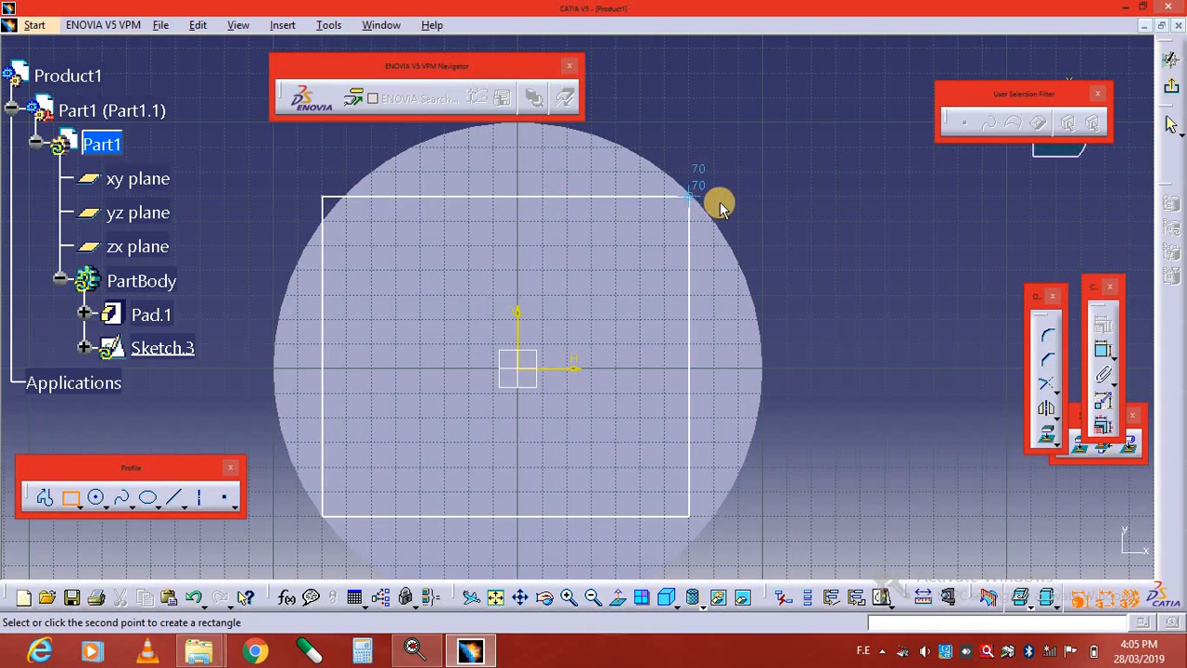
{"action": "left_click", "coordinate": [73, 498]}
{"action": "left_click", "coordinate": [201, 505]}
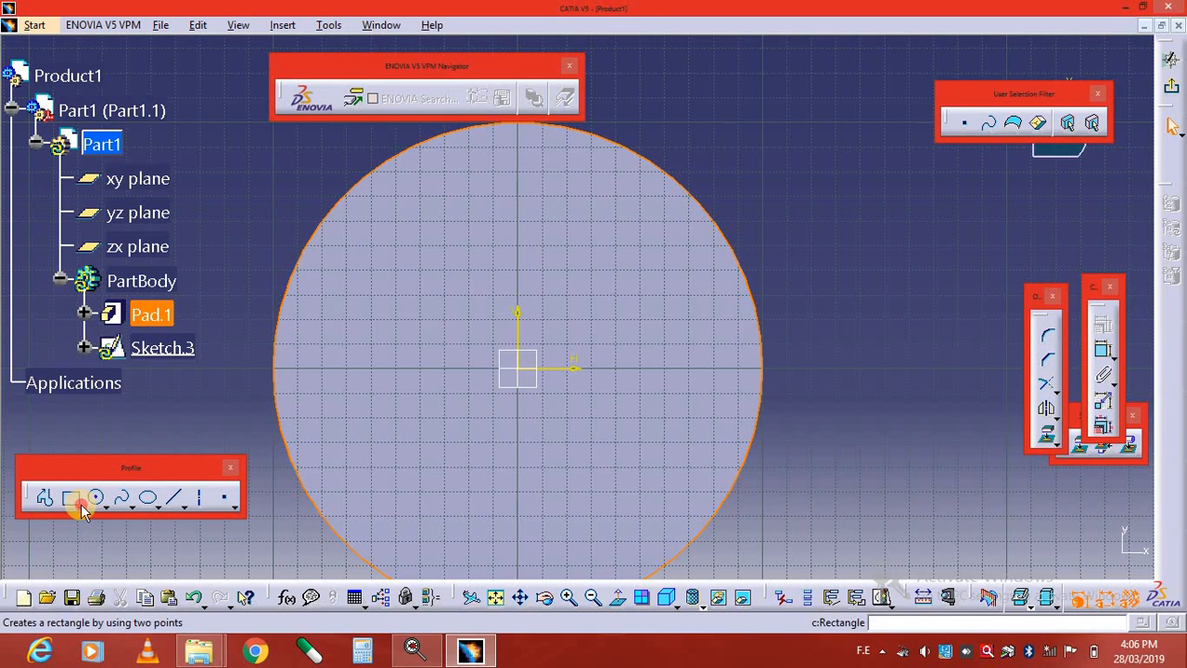
- Sketch a centred rectangle about the origin, with its corners just beyond the disc's circular edge
{"action": "left_click", "coordinate": [81, 508]}
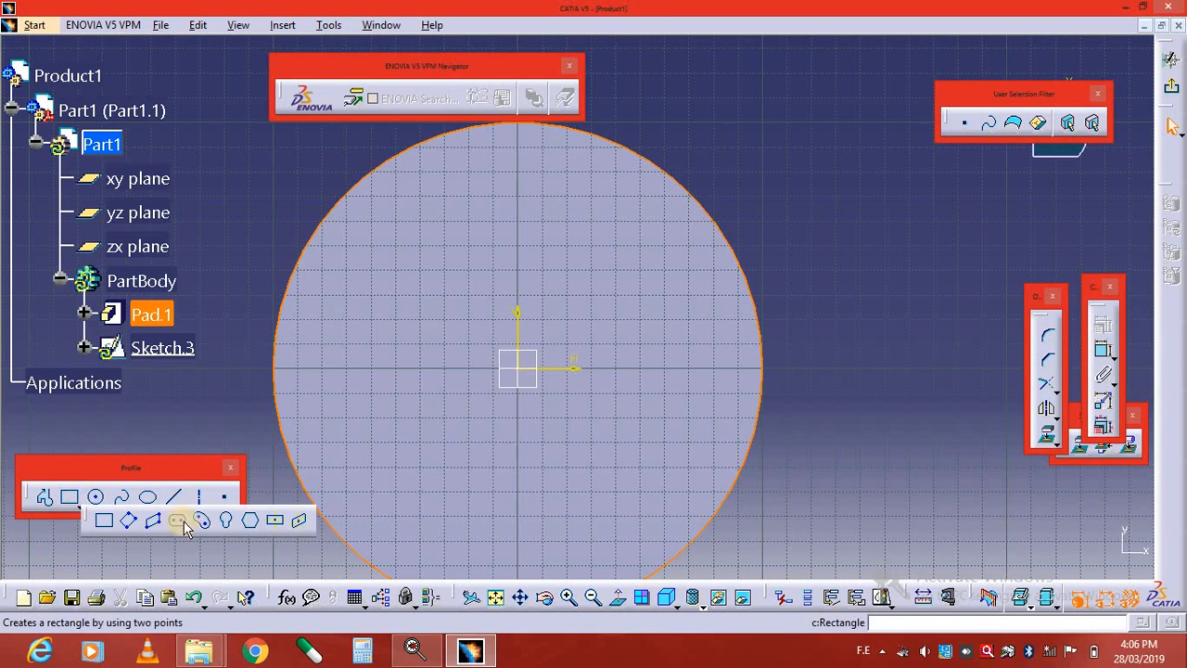
{"action": "left_click", "coordinate": [279, 524]}
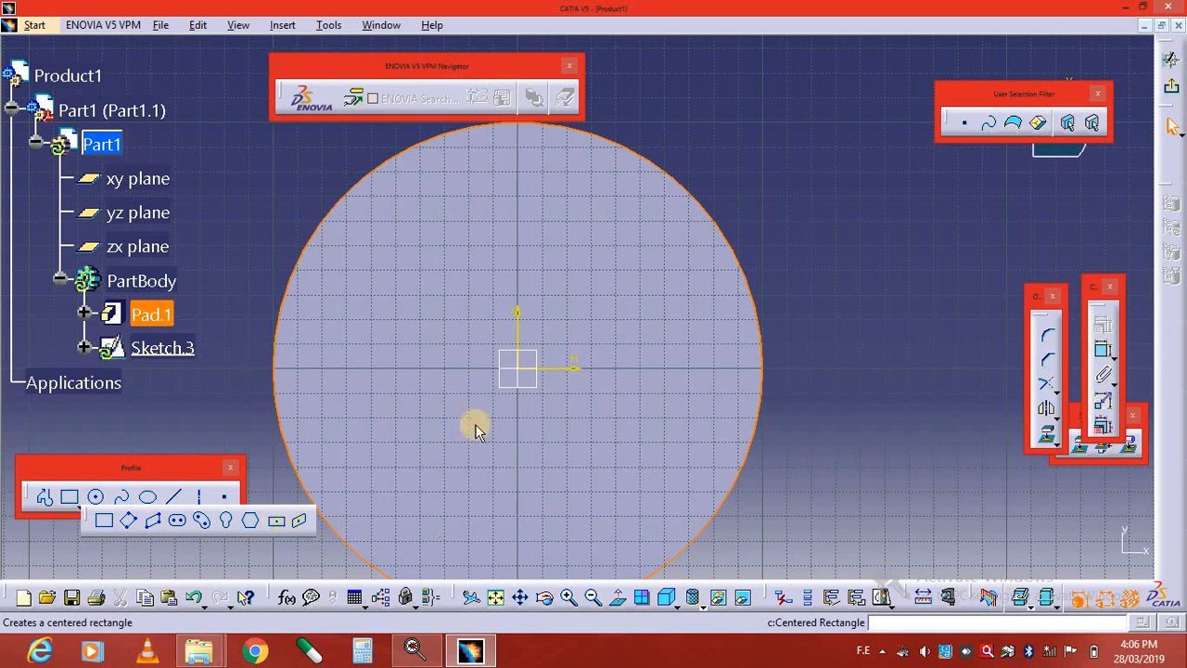
{"action": "left_click", "coordinate": [519, 368]}
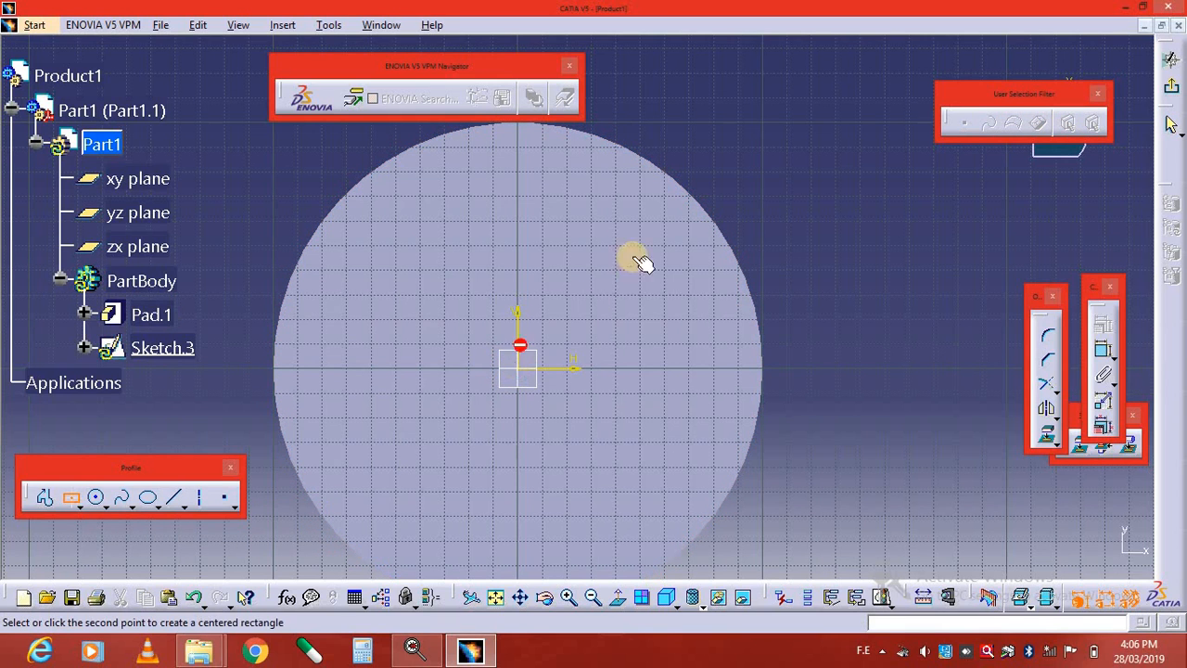
{"action": "left_click", "coordinate": [715, 192]}
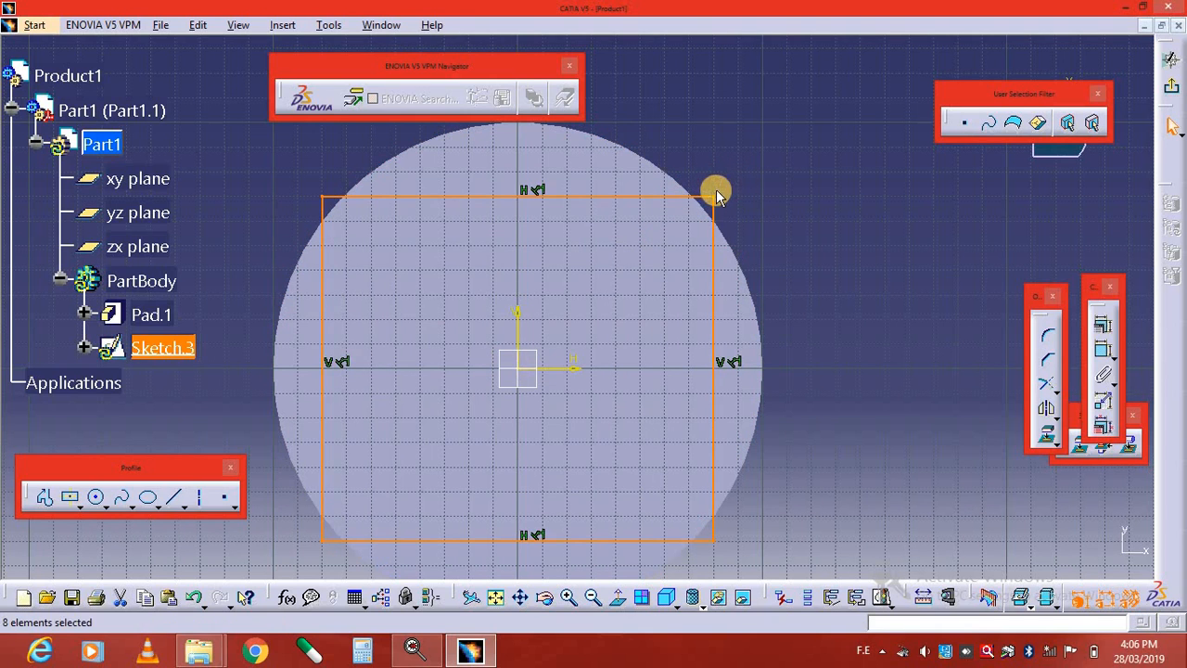
{"action": "left_click", "coordinate": [826, 369]}
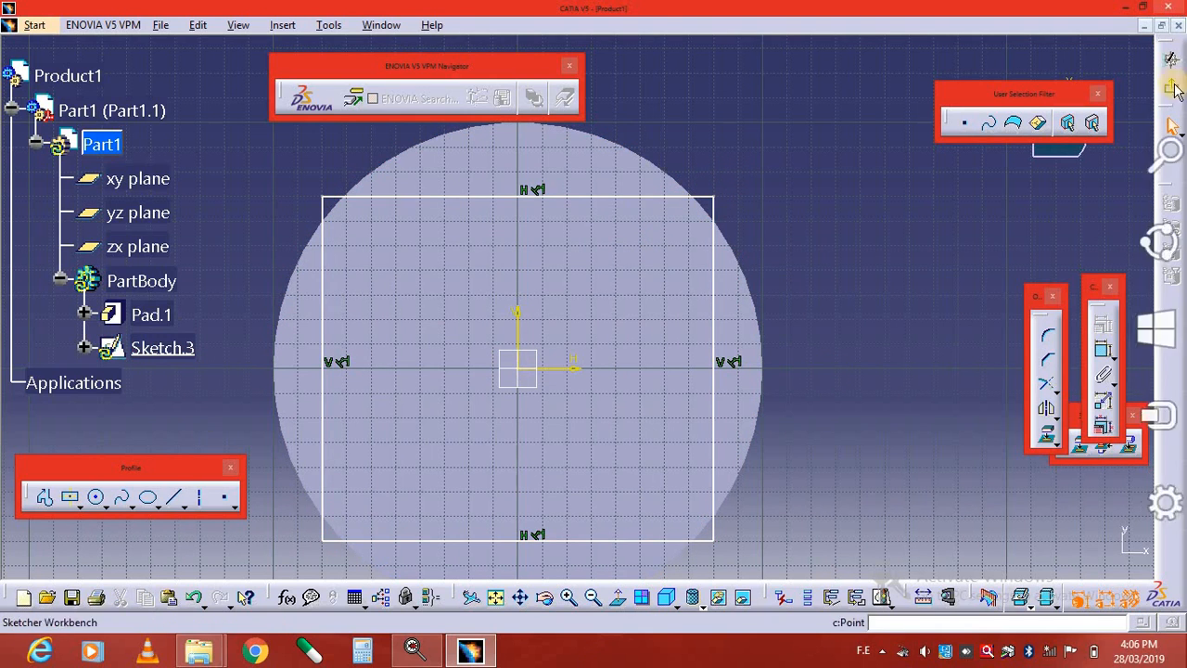
- Leave the rectangle sketch and pad it 20 mm upward from the disc's upper face
{"action": "left_click", "coordinate": [1171, 85]}
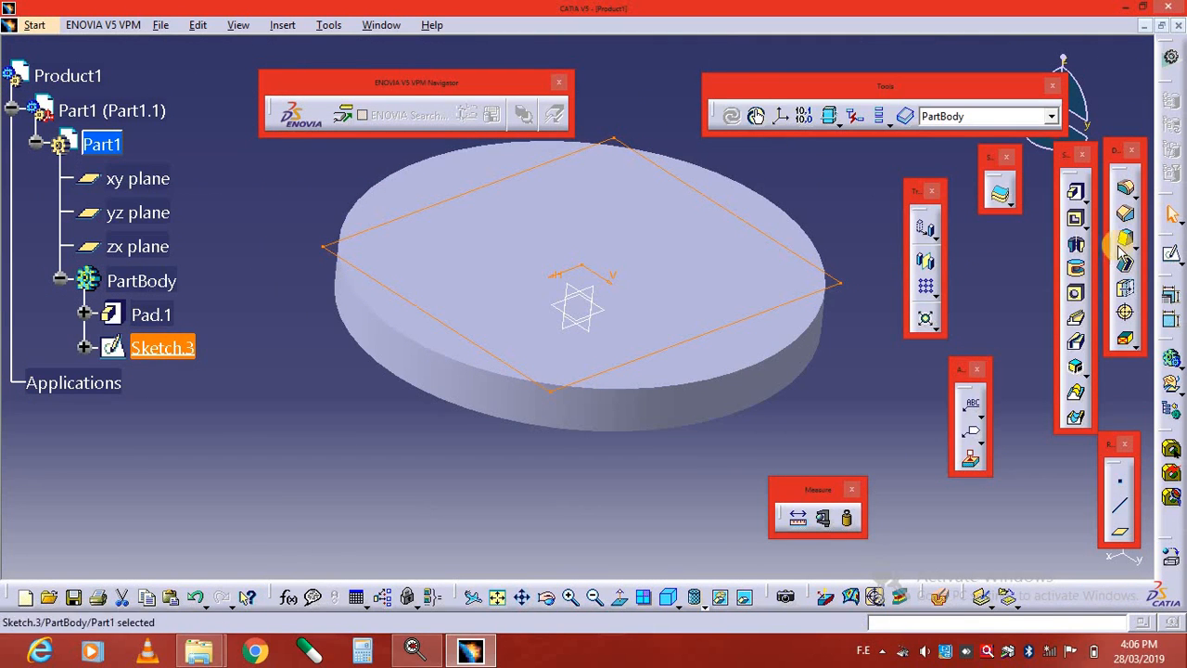
{"action": "left_click", "coordinate": [1076, 193]}
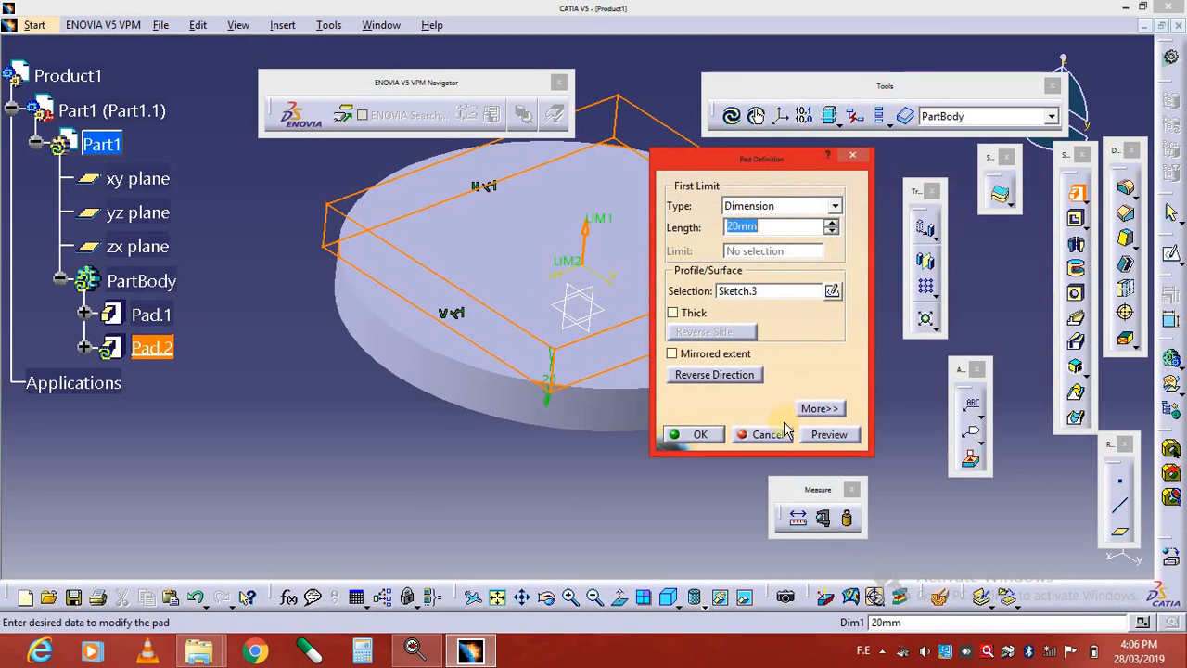
{"action": "left_click", "coordinate": [711, 436]}
{"action": "middle_click_drag", "start_coordinate": [573, 446], "coordinate": [622, 418]}
{"action": "left_click", "coordinate": [652, 341]}
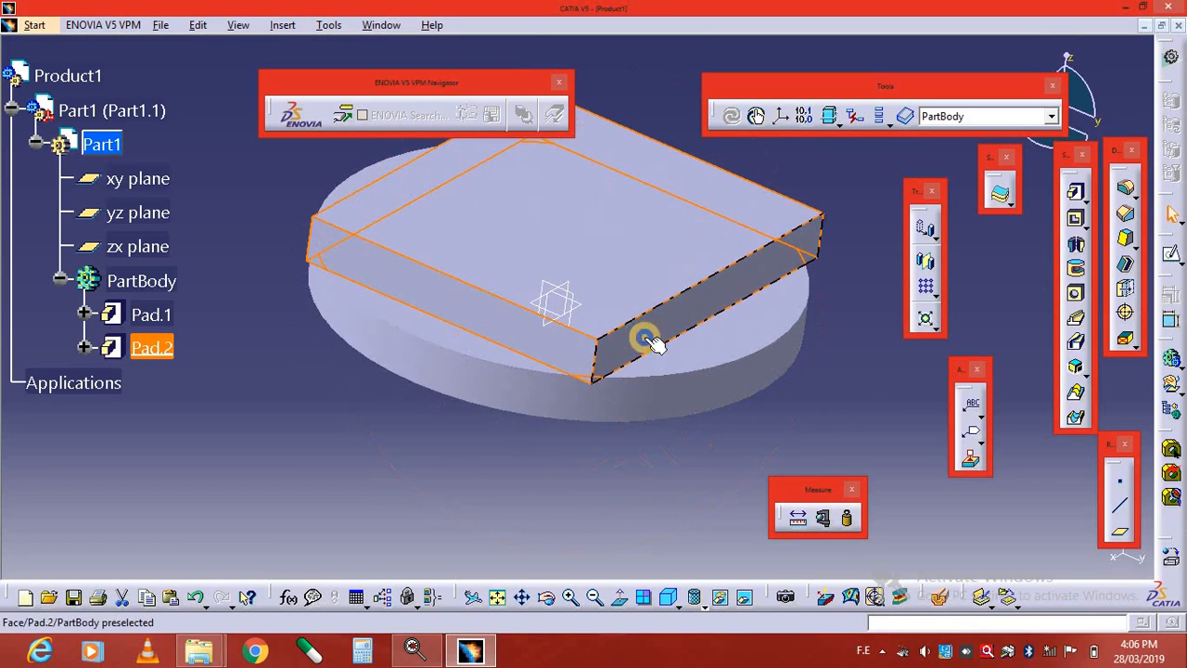
{"action": "left_click", "coordinate": [556, 442]}
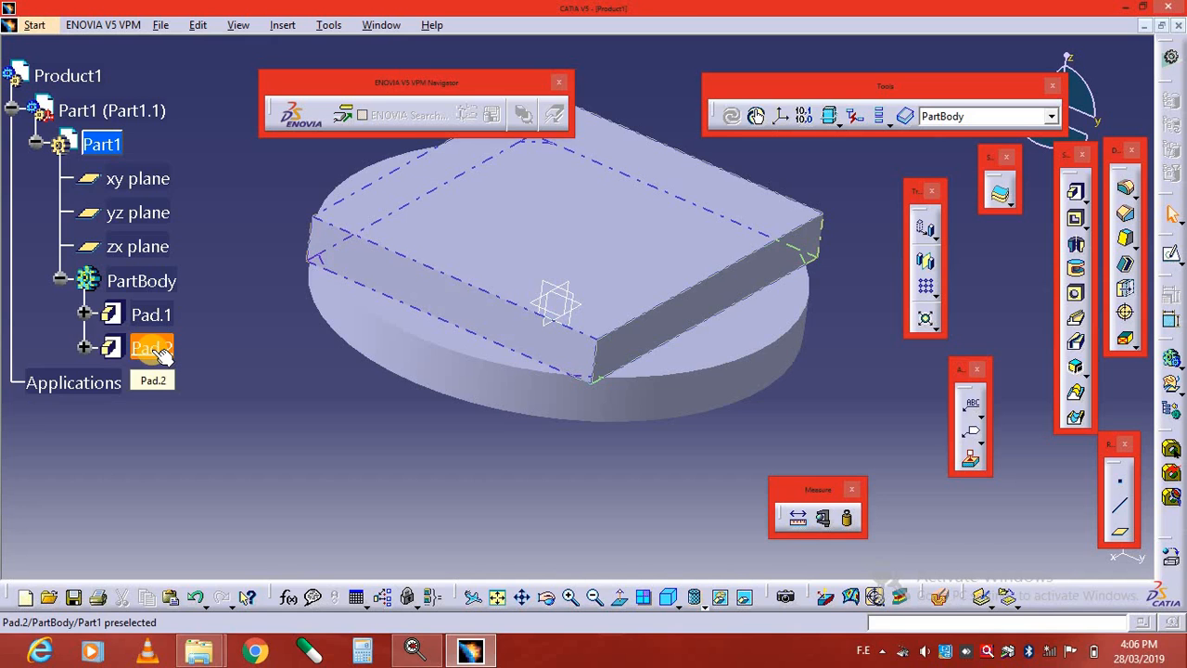
- Edit the rectangular pad, Pad.2, turn on its Thick option with Thickness1 of 3 mm, and preview the thin walls
{"action": "left_click", "coordinate": [83, 346]}
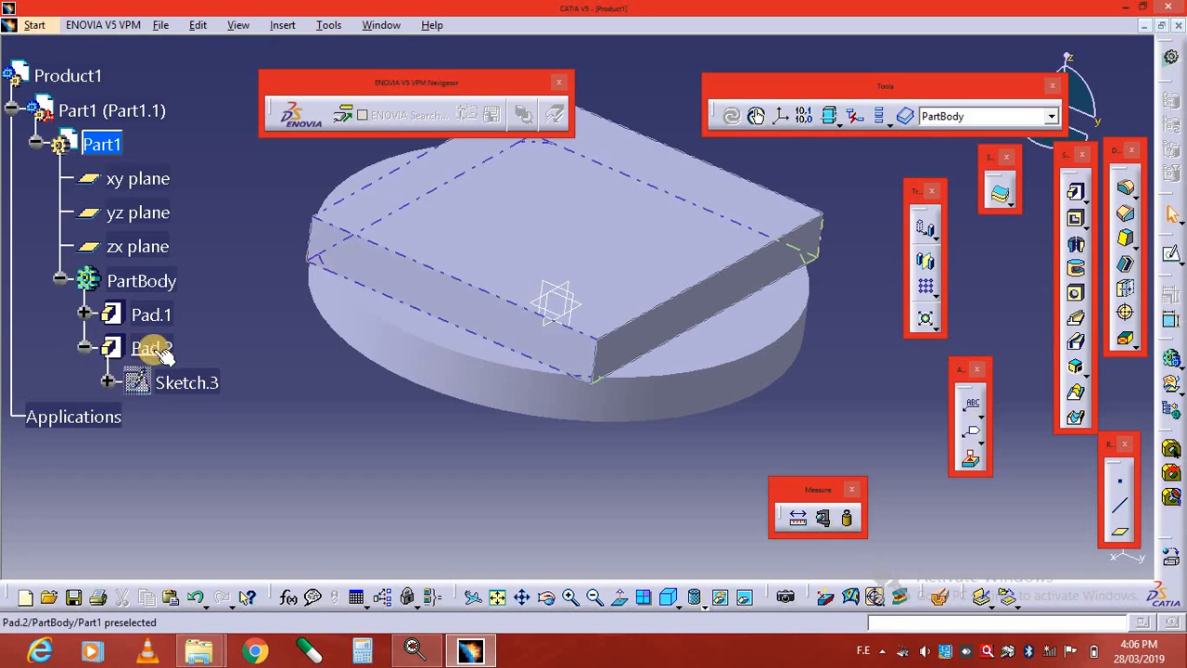
{"action": "double_click", "coordinate": [152, 347]}
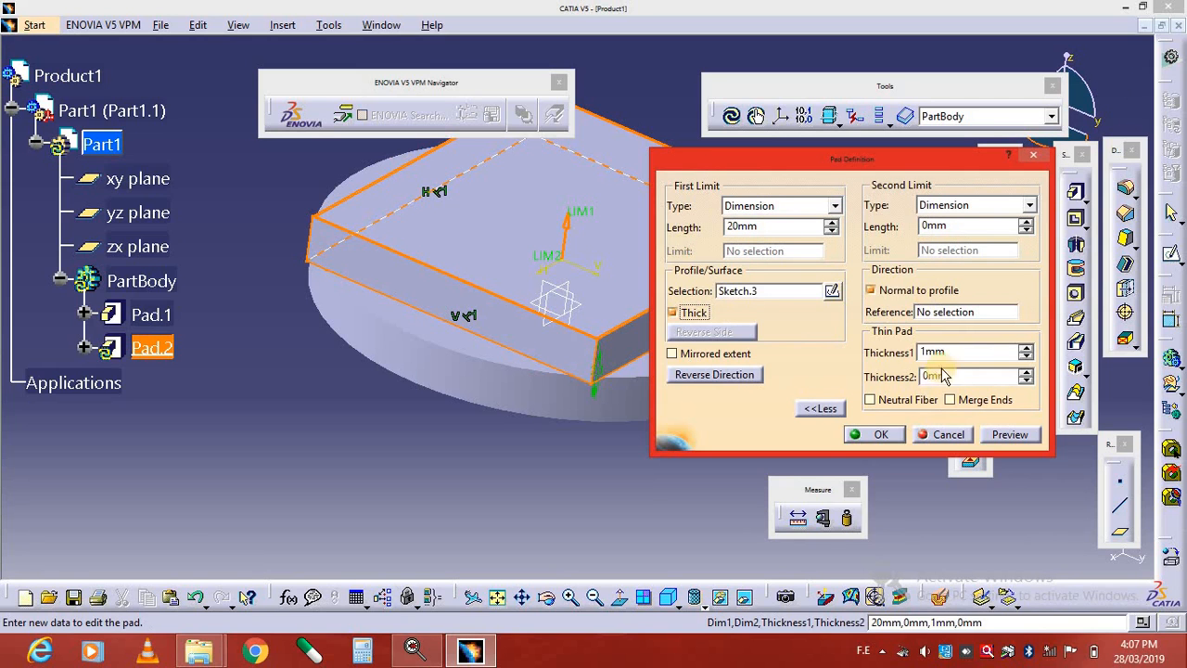
{"action": "left_click_drag", "start_coordinate": [947, 352], "coordinate": [916, 361]}
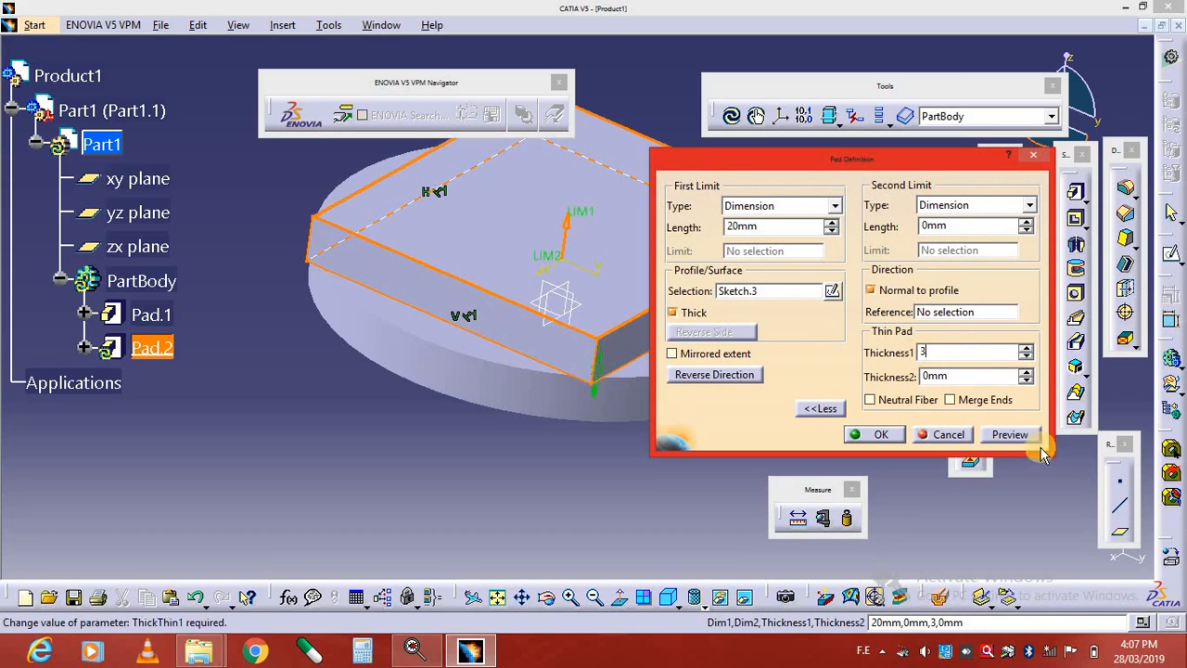
{"action": "left_click", "coordinate": [1010, 436]}
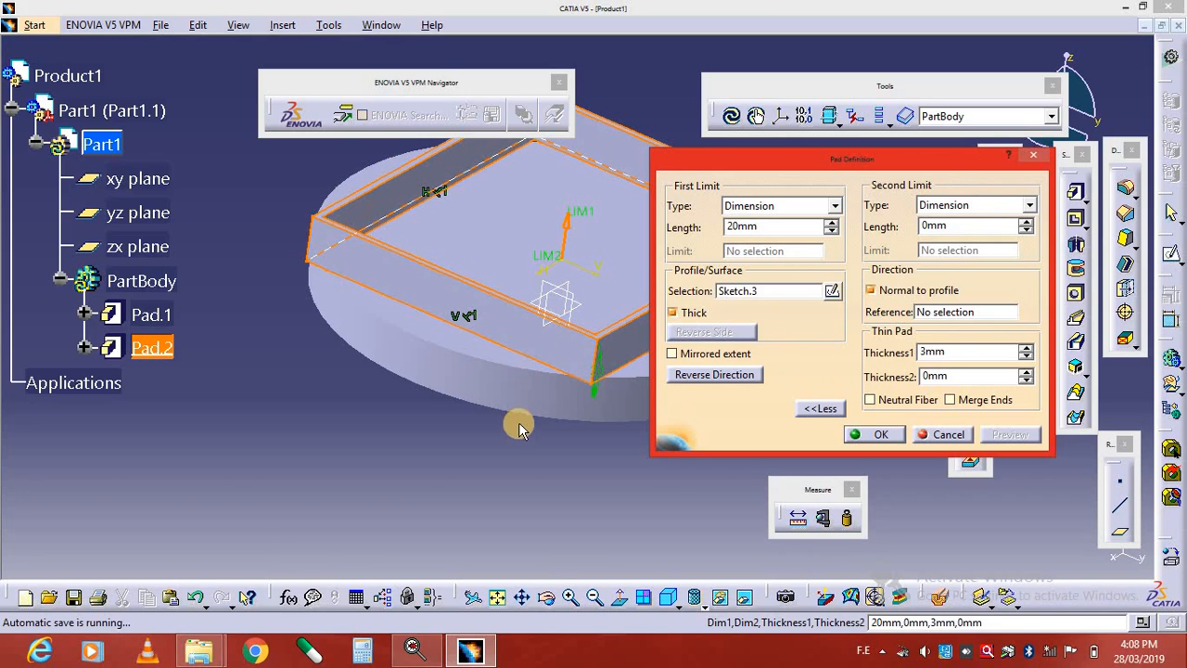
- Set the thin pad's second limit length to 10 mm and apply the changed definition
{"action": "double_click", "coordinate": [960, 226]}
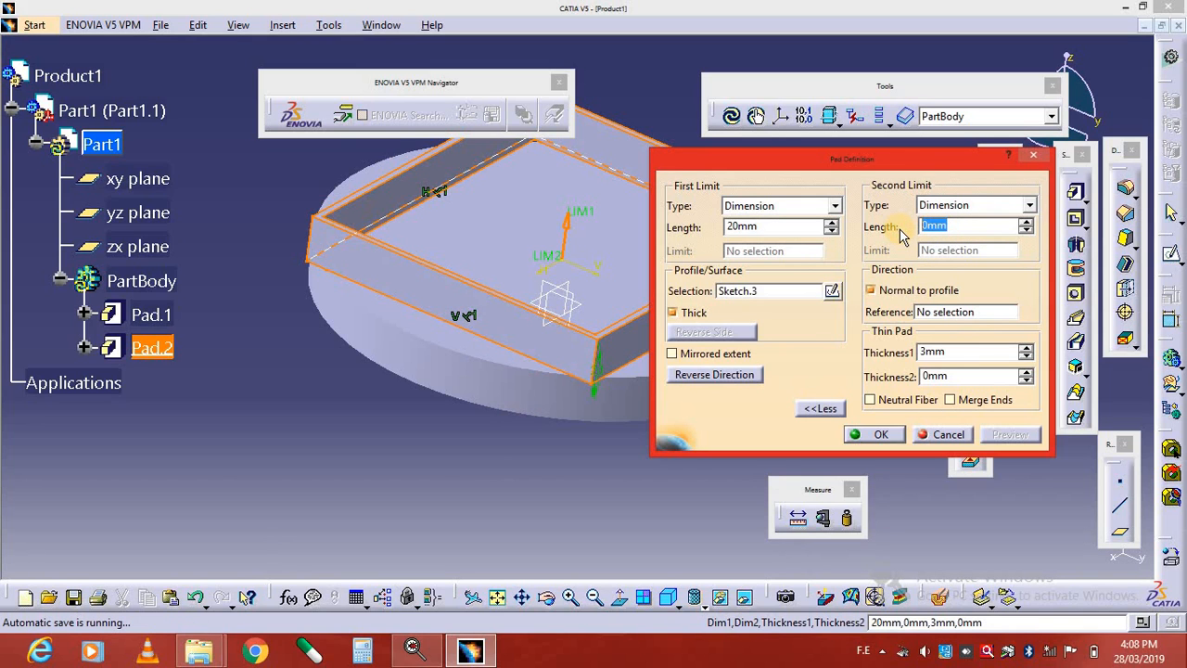
{"action": "type", "text": "10"}
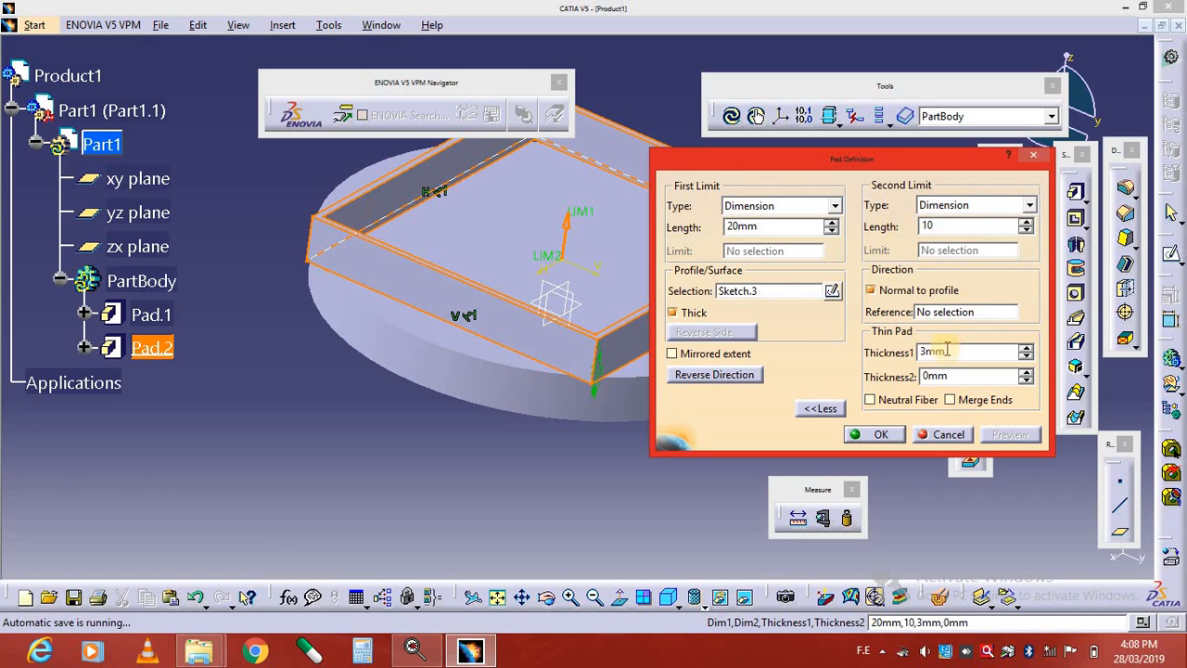
{"action": "left_click", "coordinate": [886, 436]}
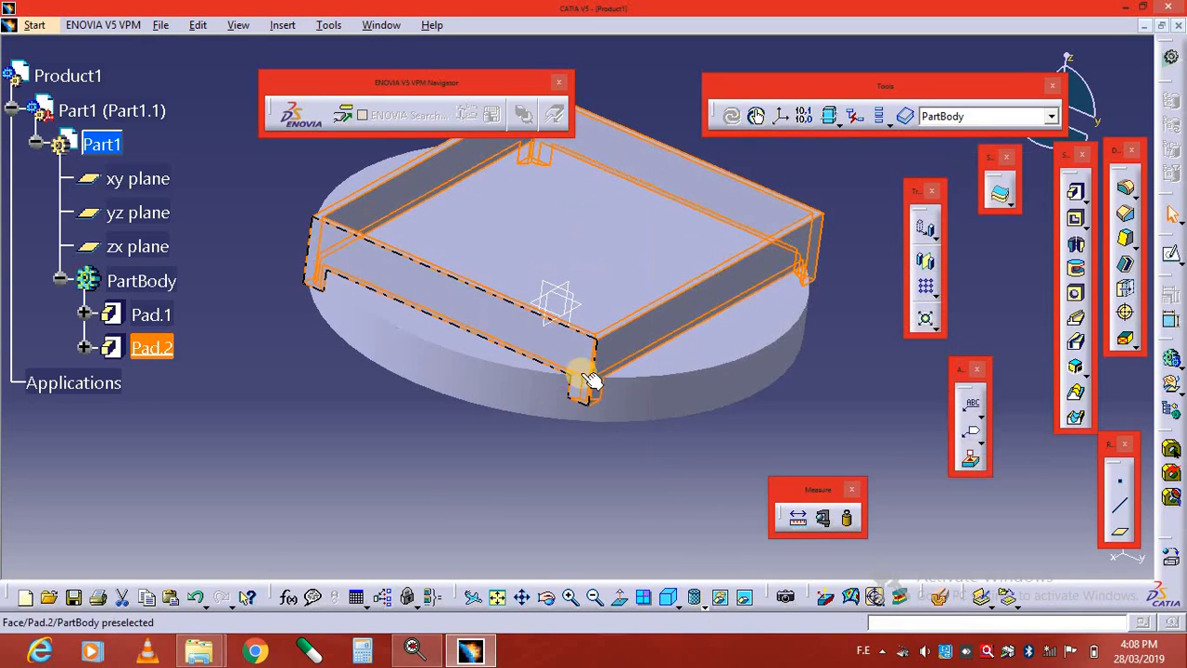
{"action": "middle_click_drag", "start_coordinate": [581, 379], "coordinate": [466, 305]}
{"action": "middle_click_drag", "start_coordinate": [559, 241], "coordinate": [339, 291]}
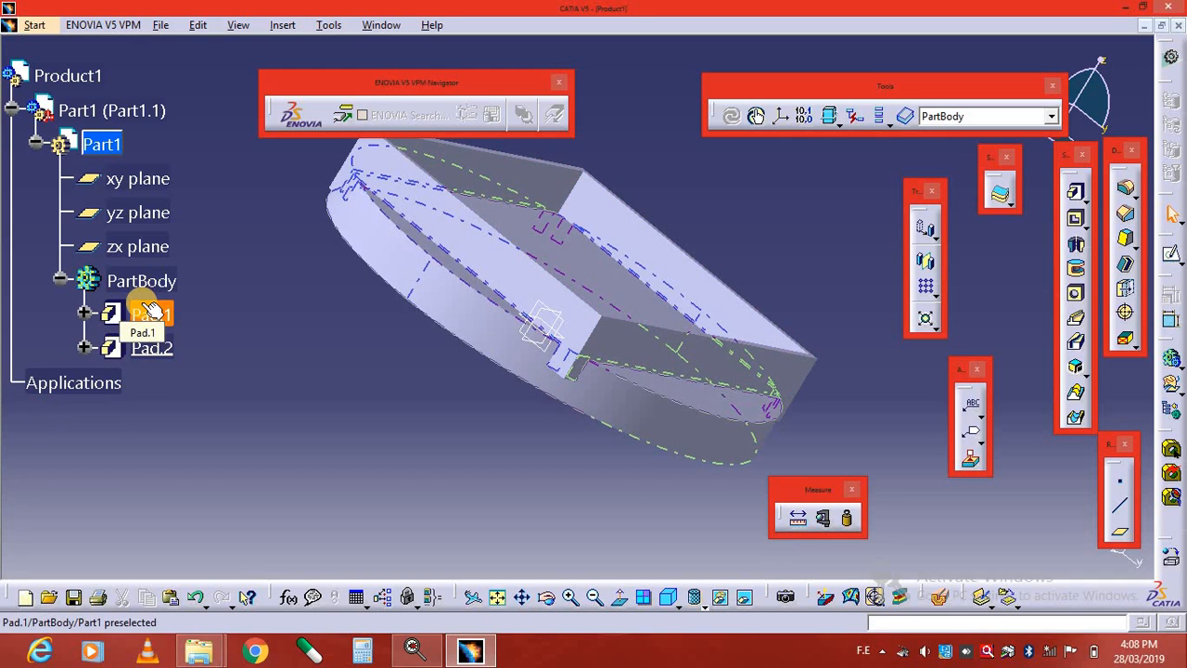
{"action": "middle_click_drag", "start_coordinate": [453, 275], "coordinate": [581, 331]}
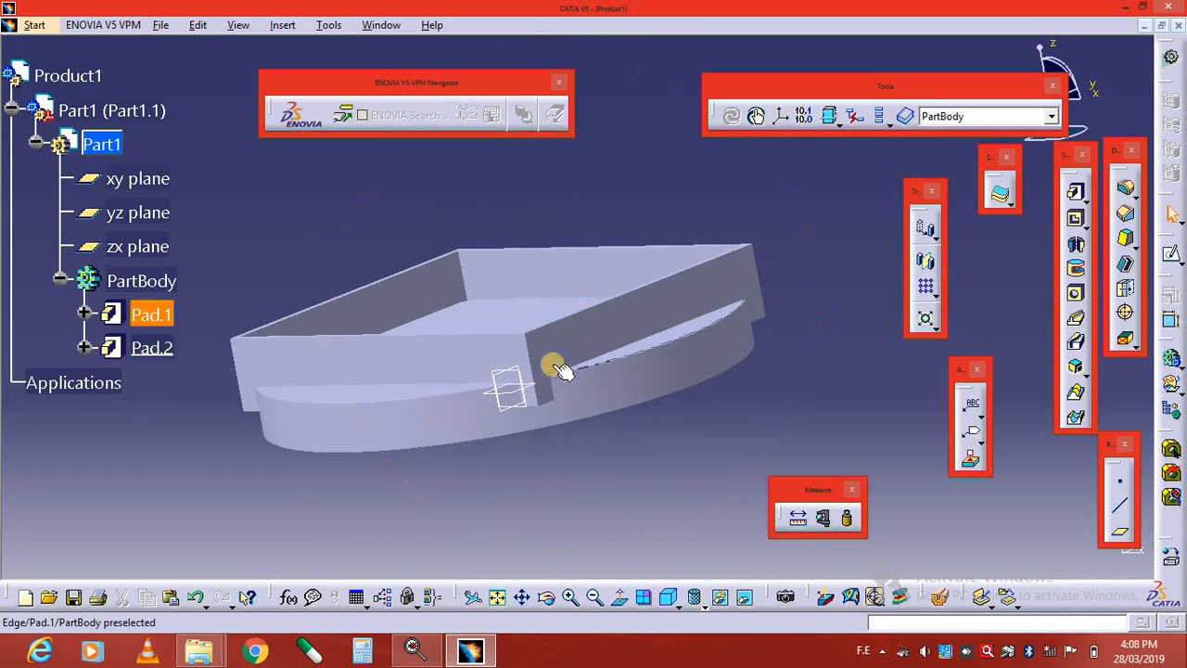